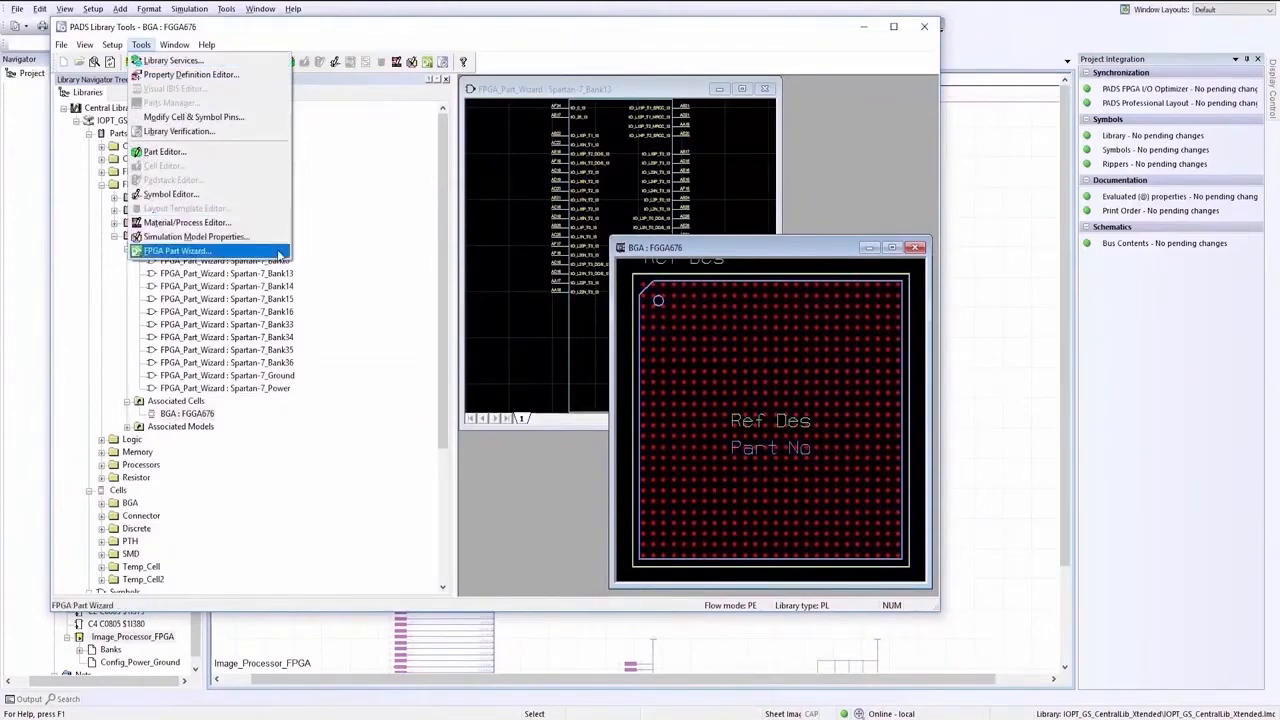
# Step: Start the FPGA Part Wizard and try vendor actel with family 3200dx and device a32100dx for the symbol preview
pyautogui.click(281, 251)
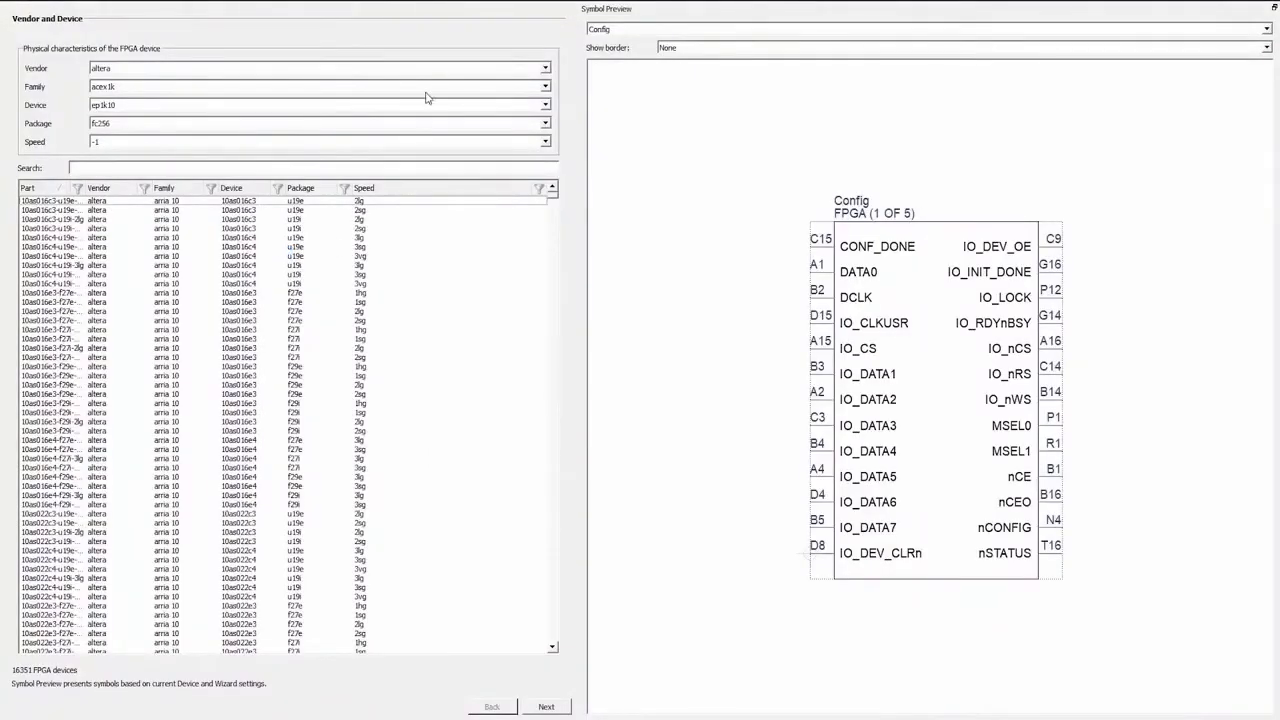
pyautogui.click(448, 70)
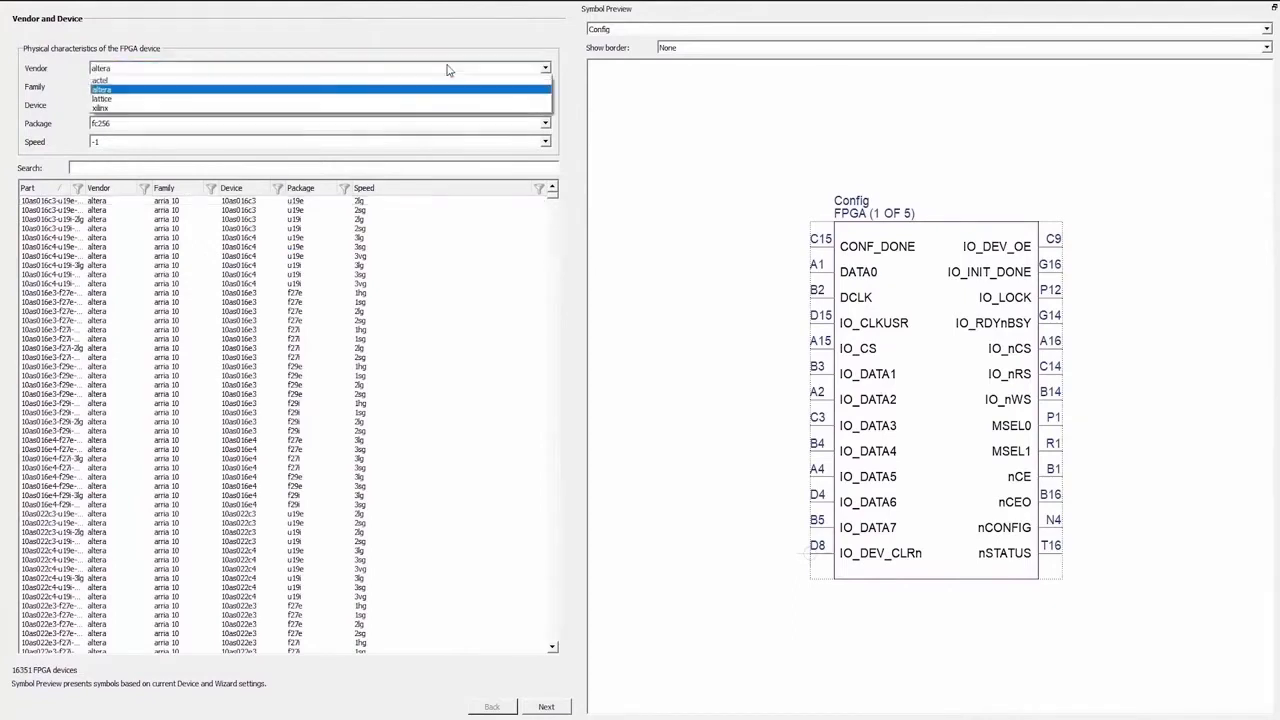
pyautogui.click(450, 99)
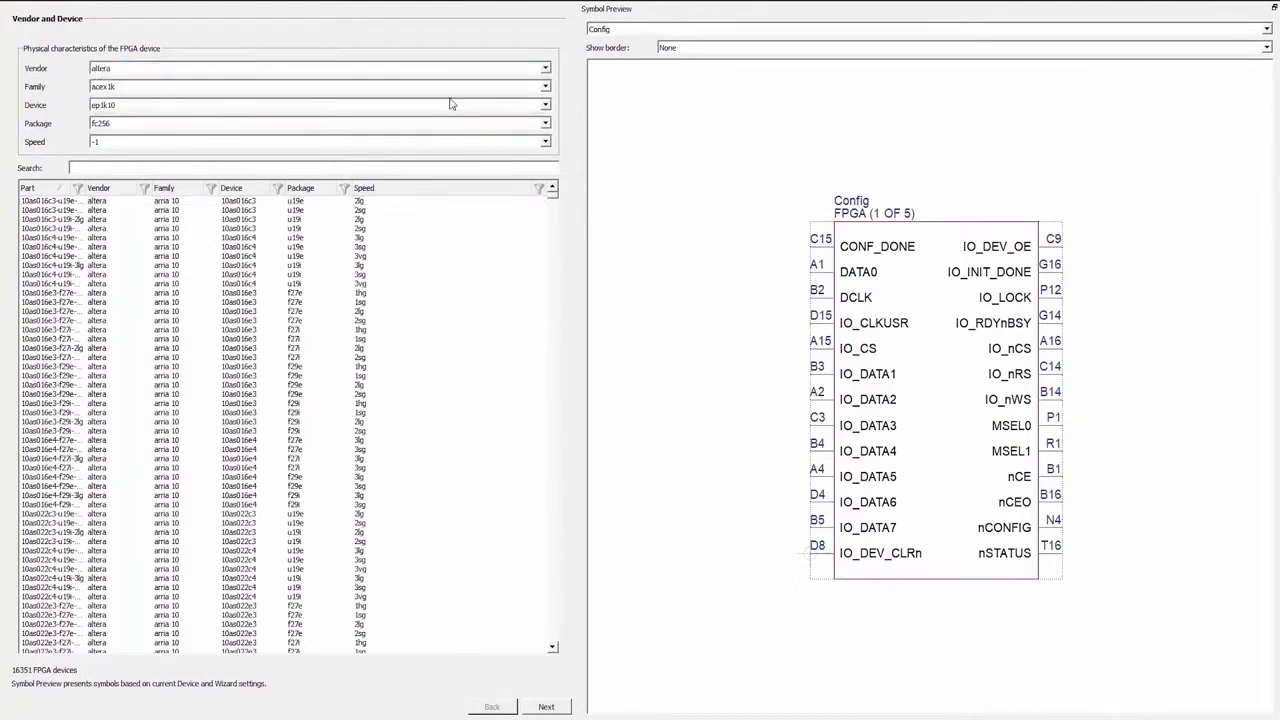
pyautogui.click(465, 73)
pyautogui.click(466, 78)
pyautogui.click(294, 108)
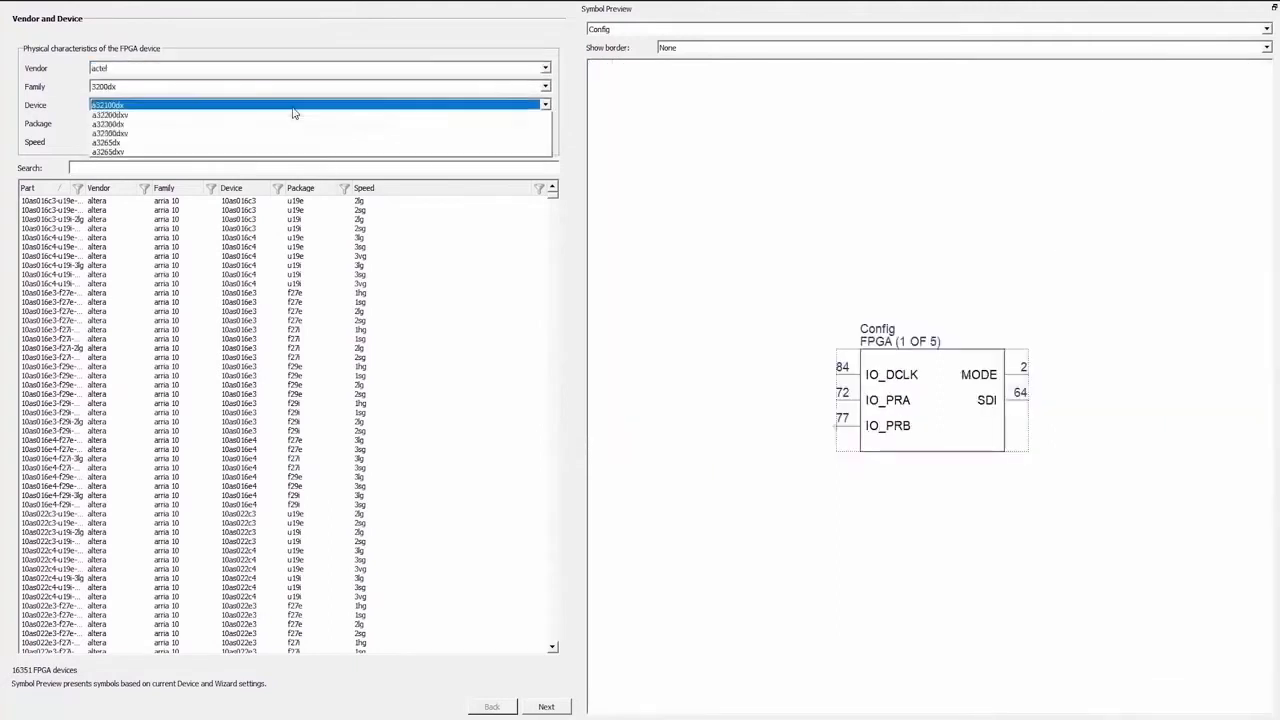
pyautogui.click(325, 28)
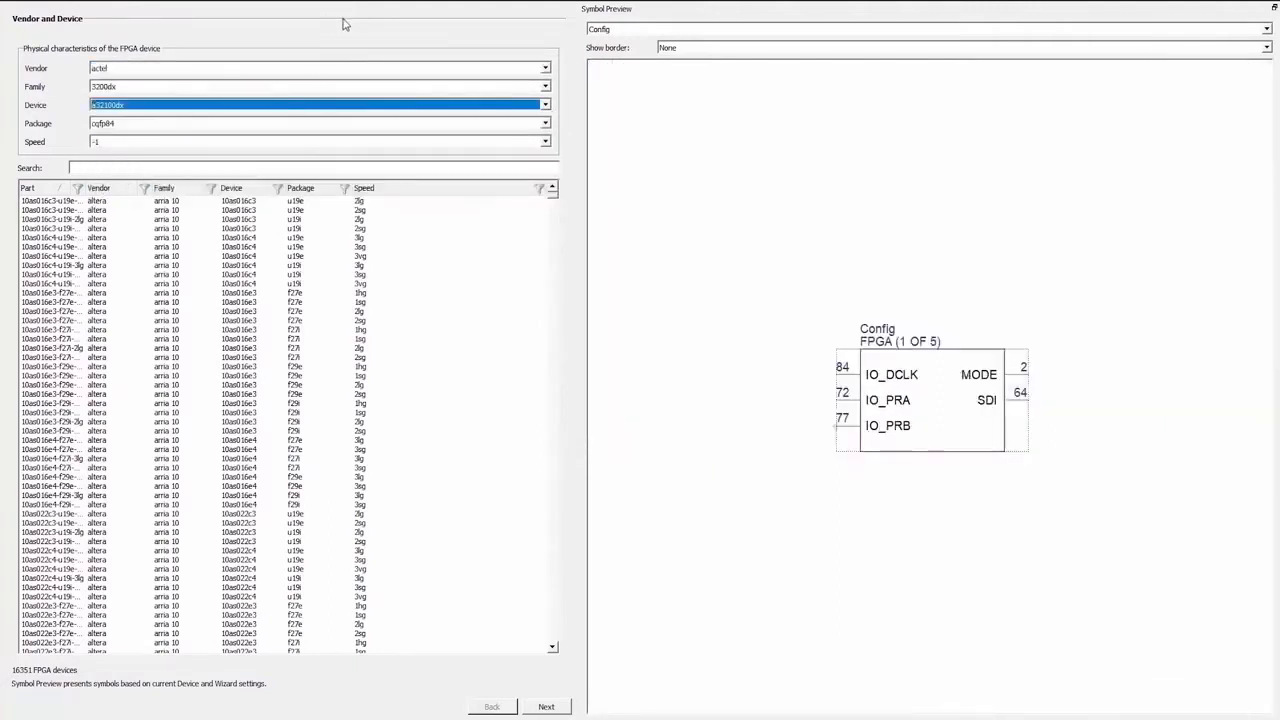
# Step: Generate the virtex4_4vlx80_ff1148_-10 part with its bank, config, power, ground and JTAG symbols in the central library, and close the wizard
pyautogui.click(145, 189)
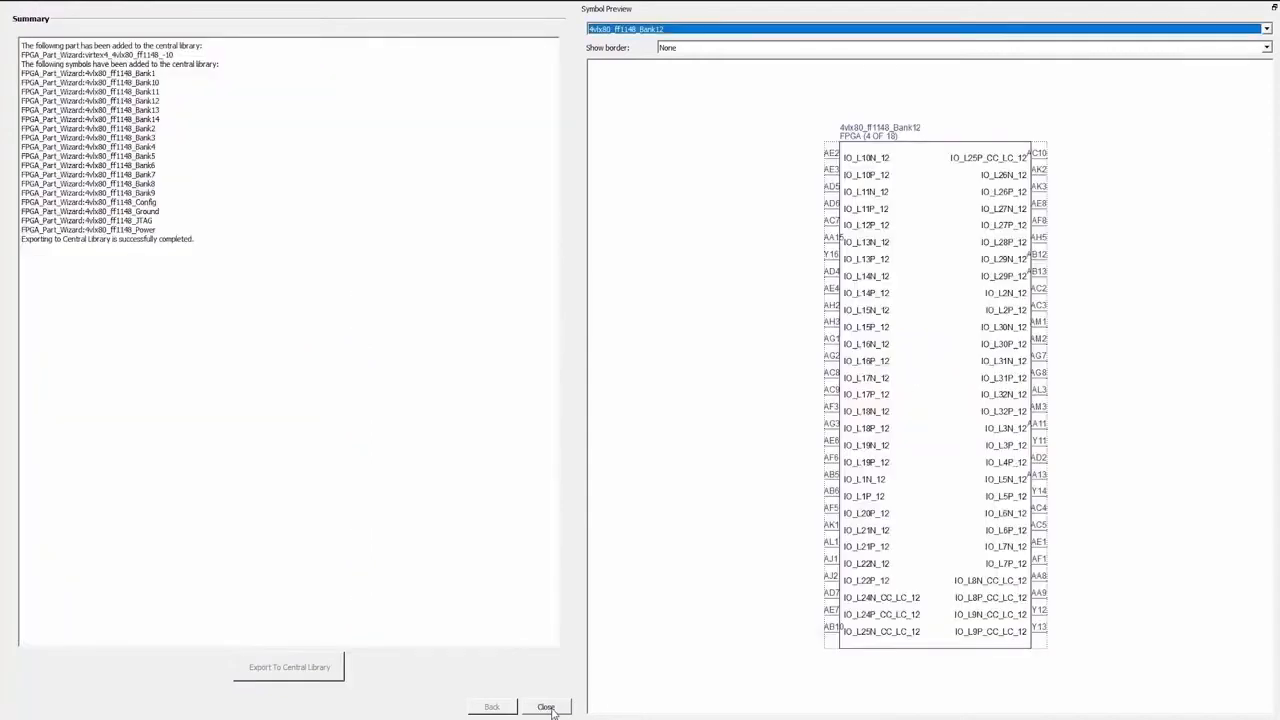
pyautogui.click(546, 707)
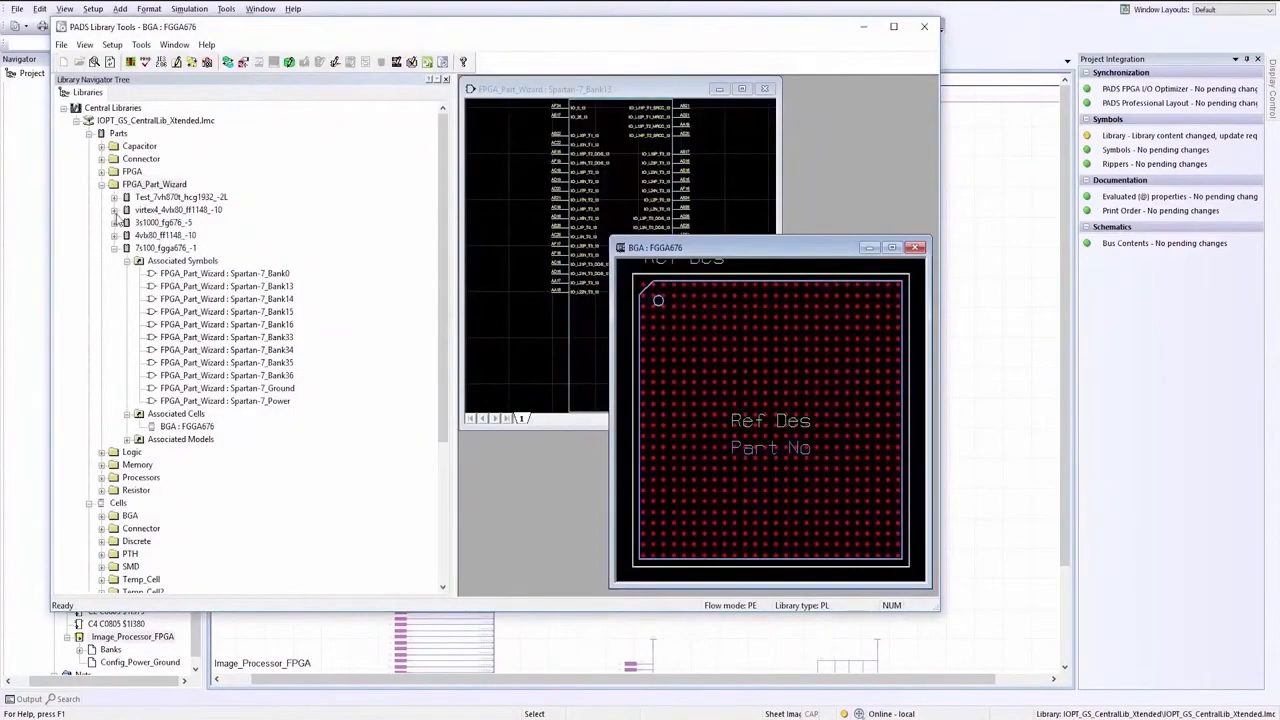
# Step: Preview the BGA:FF1148 cell and Bank4 symbol of the virtex4_4vlx80_ff1148_-10 part, and close the library tools
pyautogui.click(114, 210)
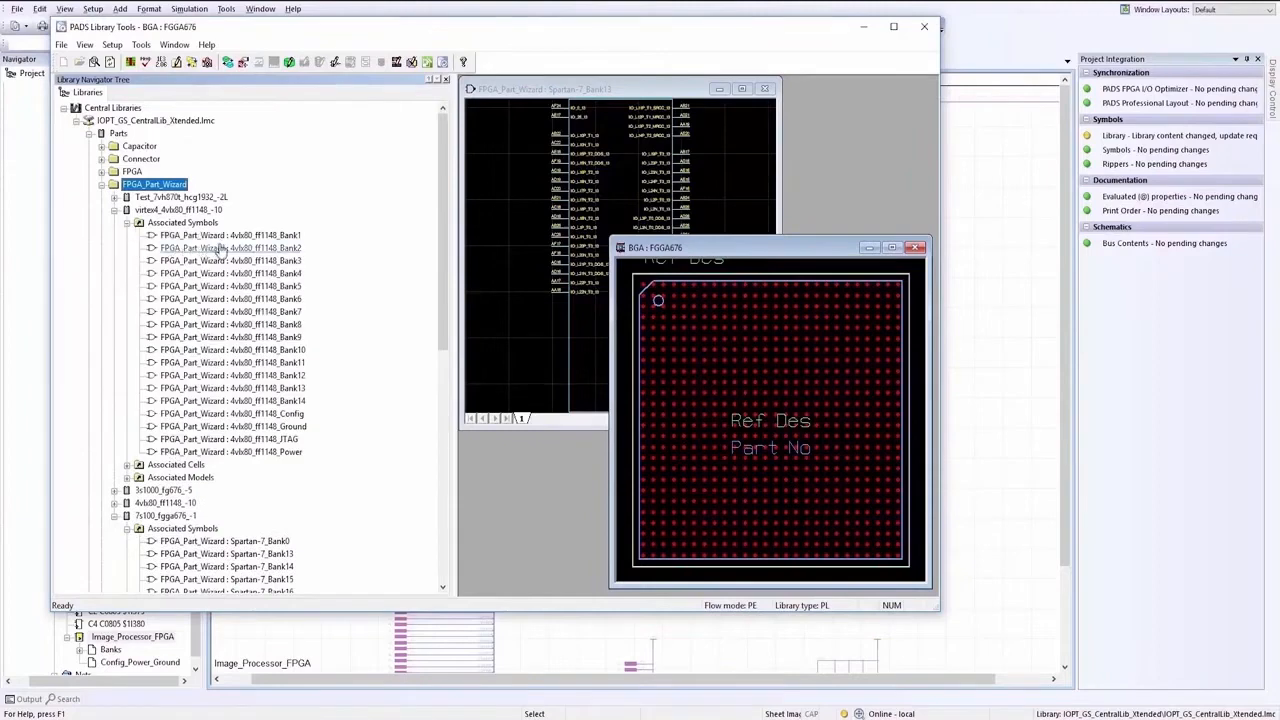
pyautogui.click(127, 465)
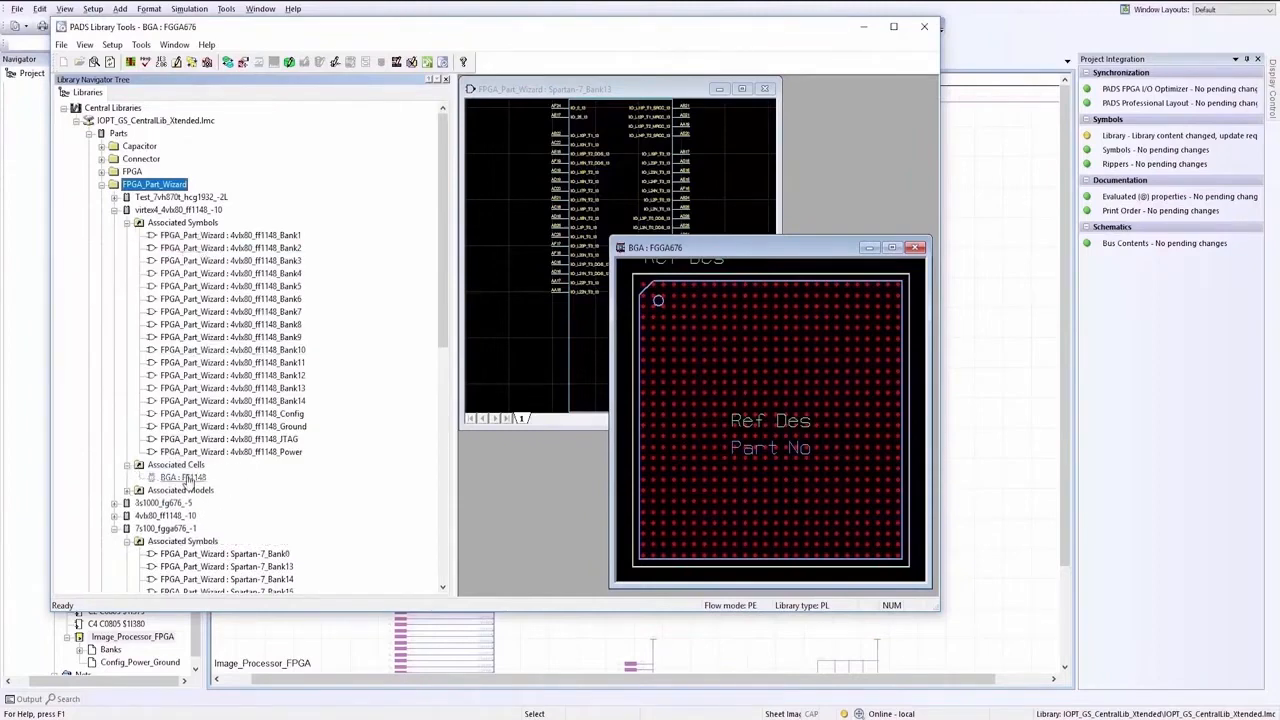
pyautogui.click(186, 479)
pyautogui.doubleClick(230, 273)
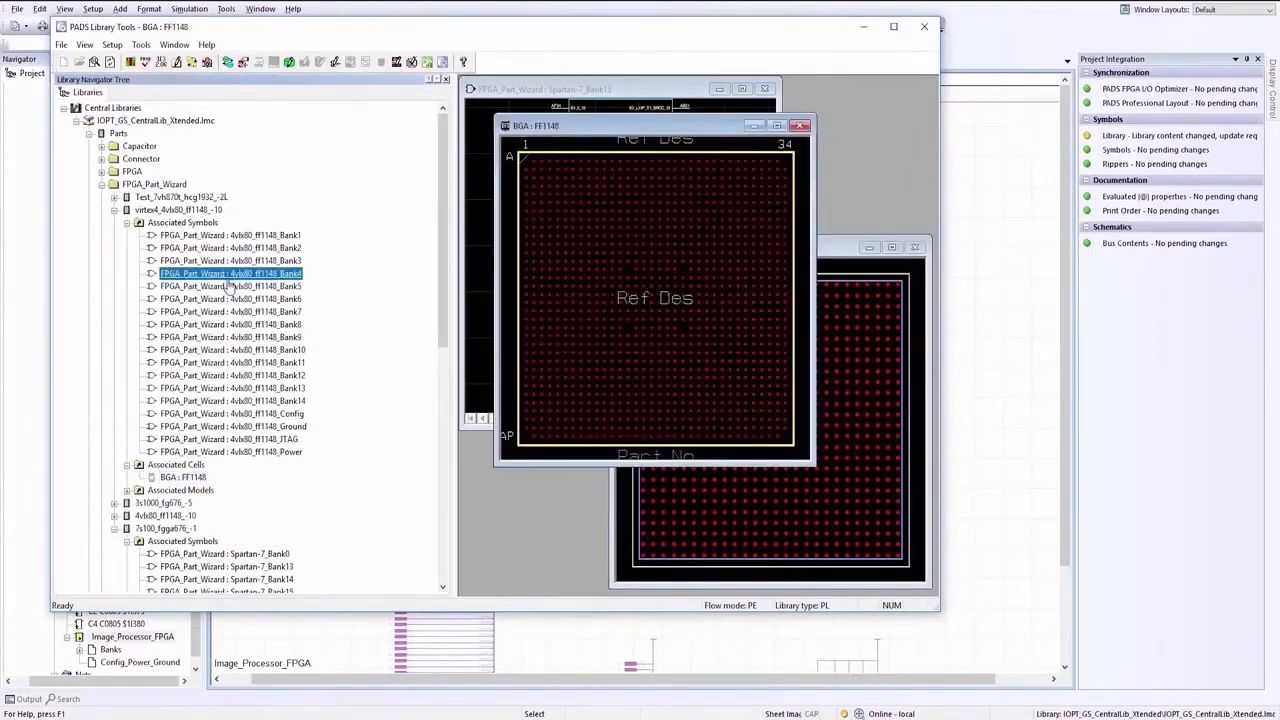
pyautogui.click(920, 27)
# Step: Place the virtex4_4vlx80_ff1148_-10 bank symbols in four columns on the Banks sheet of the Image_Processor_FPGA schematic
pyautogui.moveTo(177, 600); pyautogui.dragTo(324, 206)
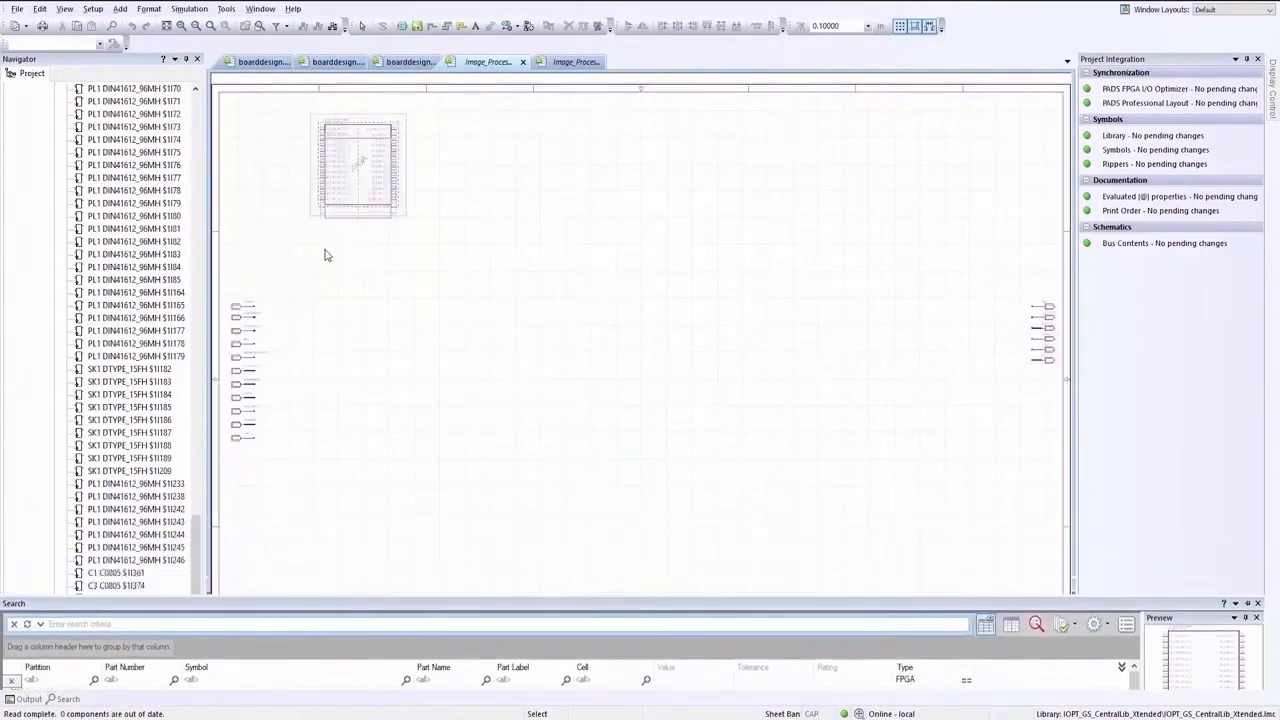
pyautogui.click(317, 329)
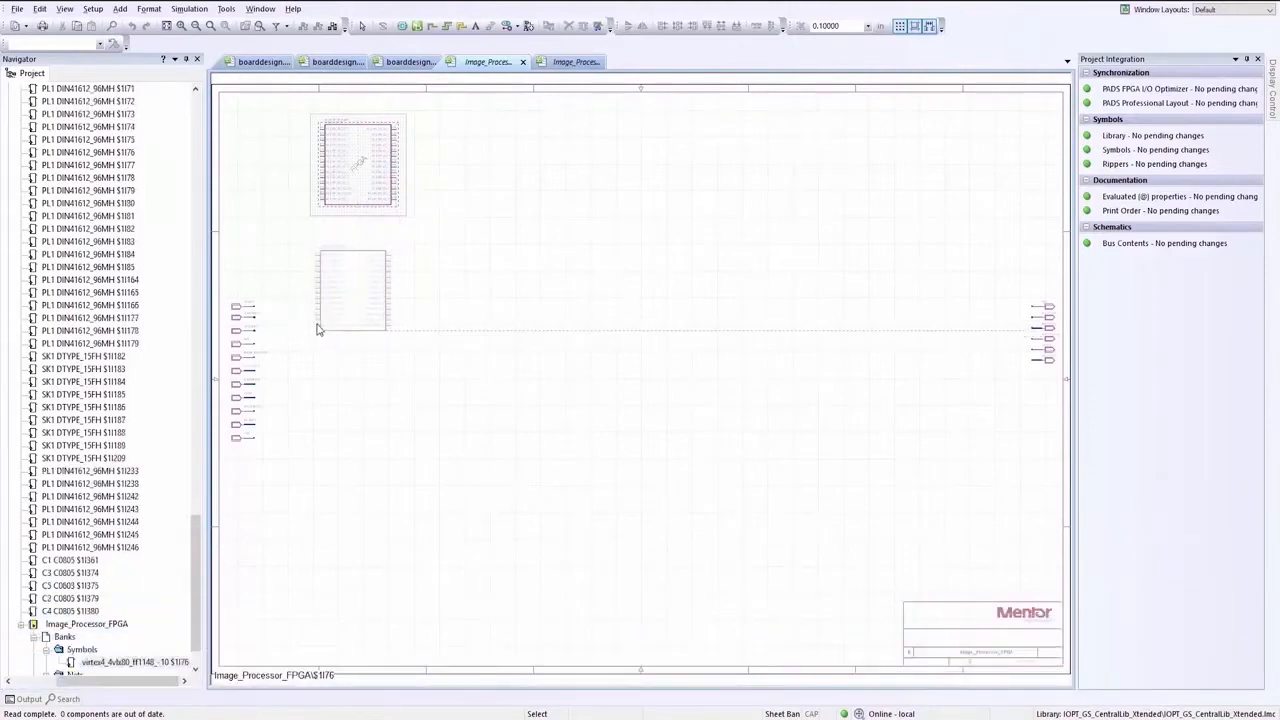
pyautogui.click(321, 330)
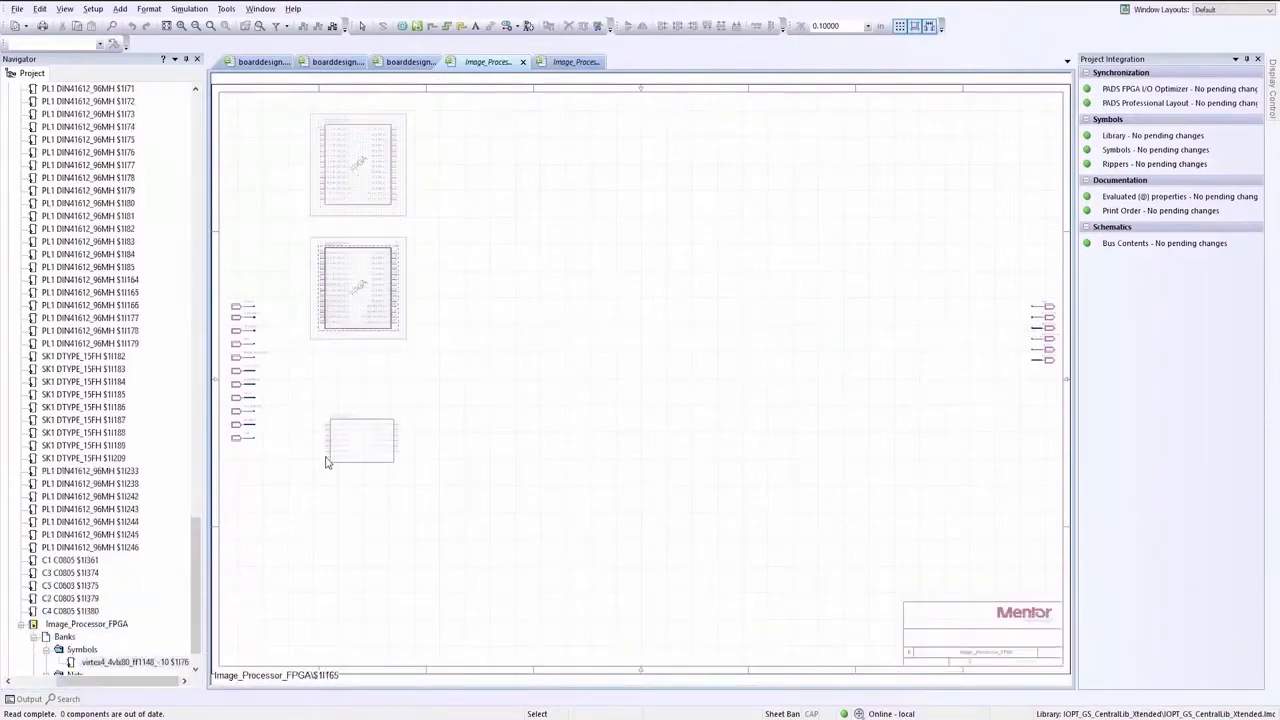
pyautogui.click(323, 432)
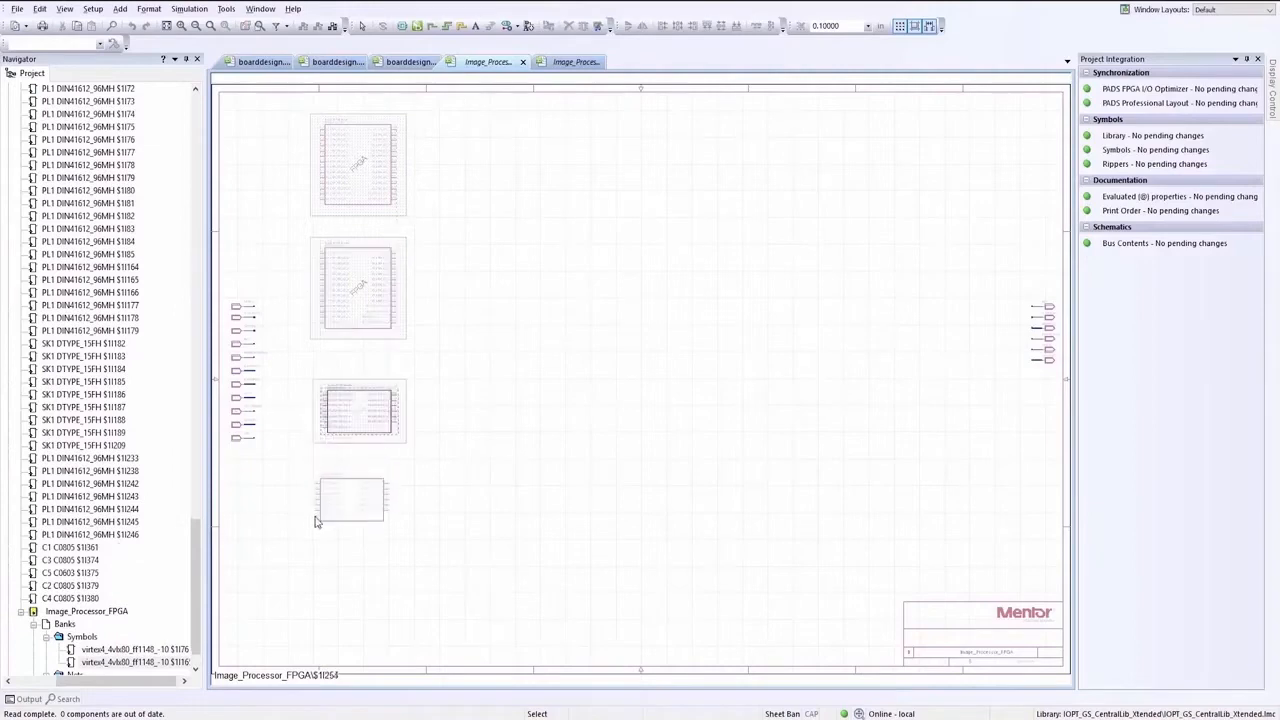
pyautogui.click(322, 503)
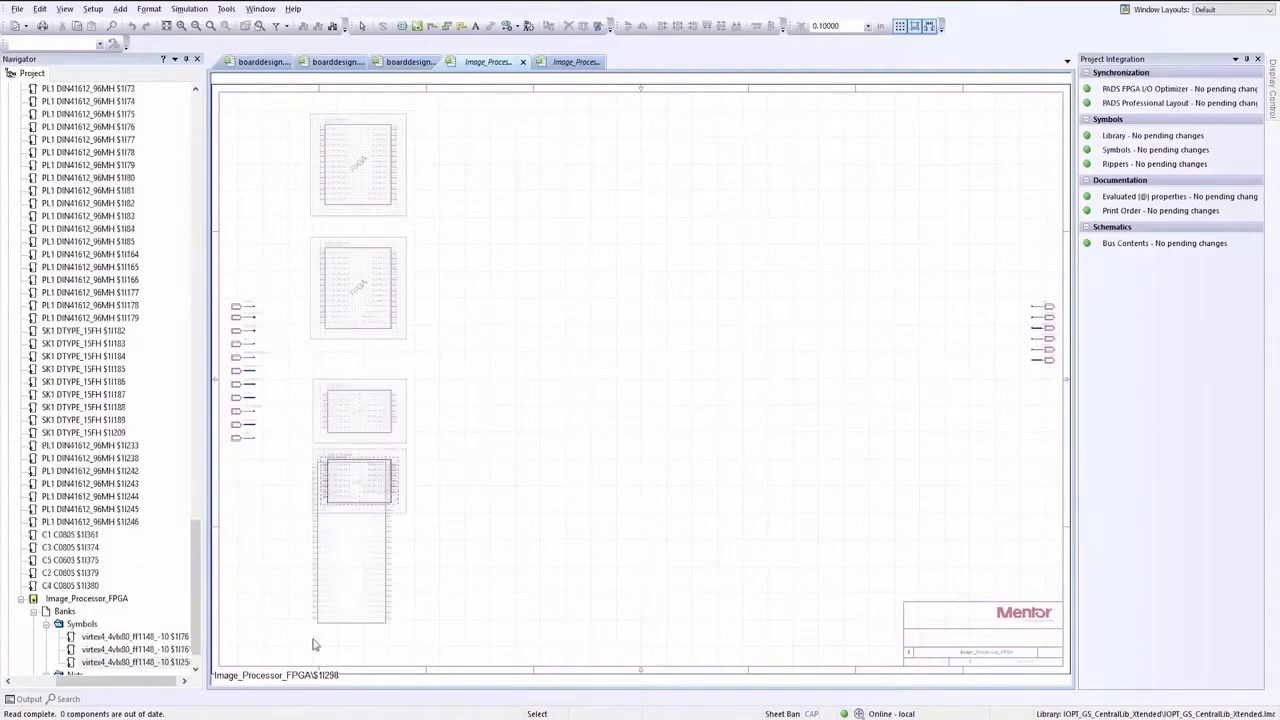
pyautogui.click(442, 270)
pyautogui.click(446, 458)
pyautogui.click(438, 645)
pyautogui.click(568, 270)
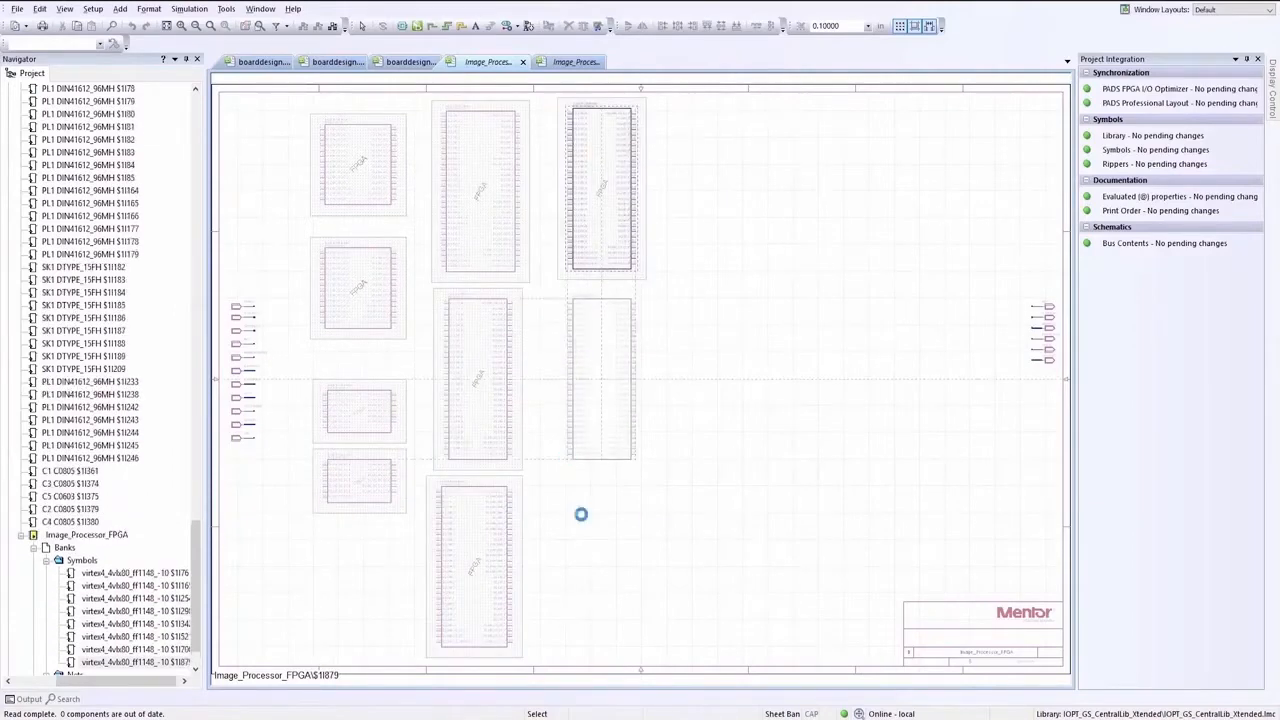
pyautogui.click(566, 456)
pyautogui.click(565, 646)
pyautogui.click(693, 262)
pyautogui.click(700, 461)
pyautogui.click(709, 655)
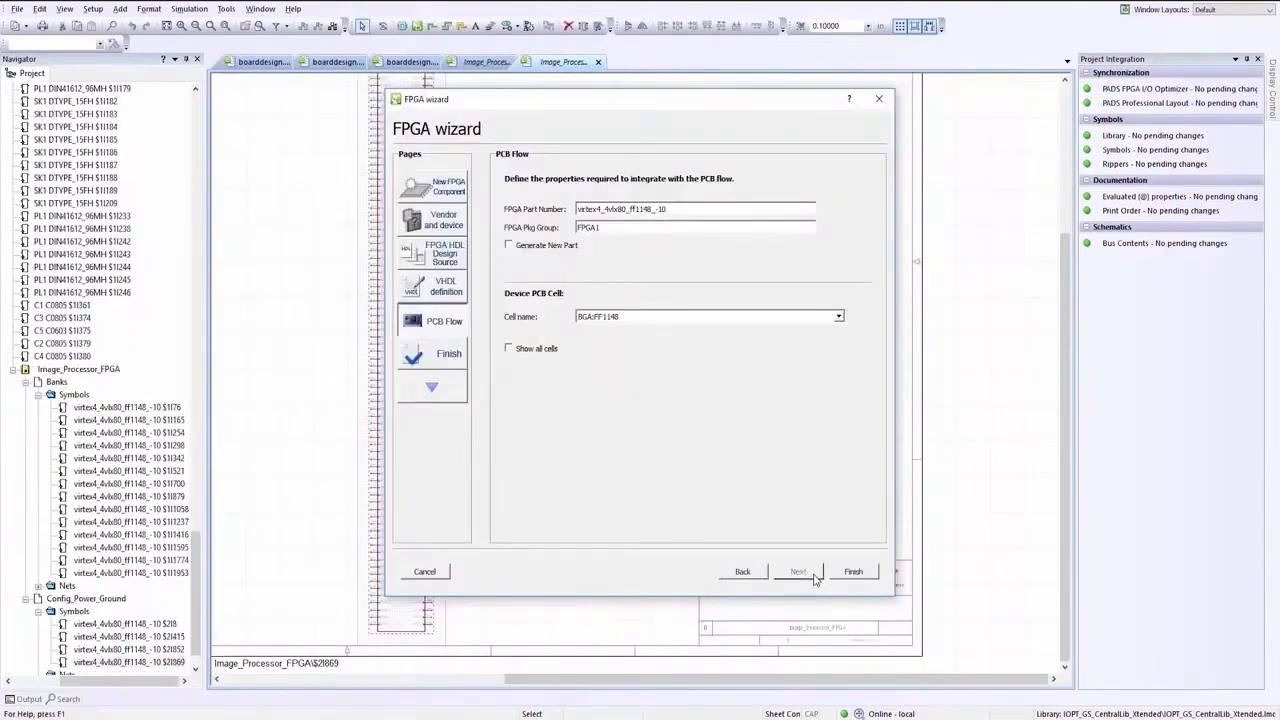
# Step: Finish the FPGA wizard with cell BGA:FF1148 and review the added HDL signals while merging connectivity
pyautogui.click(812, 576)
pyautogui.click(853, 571)
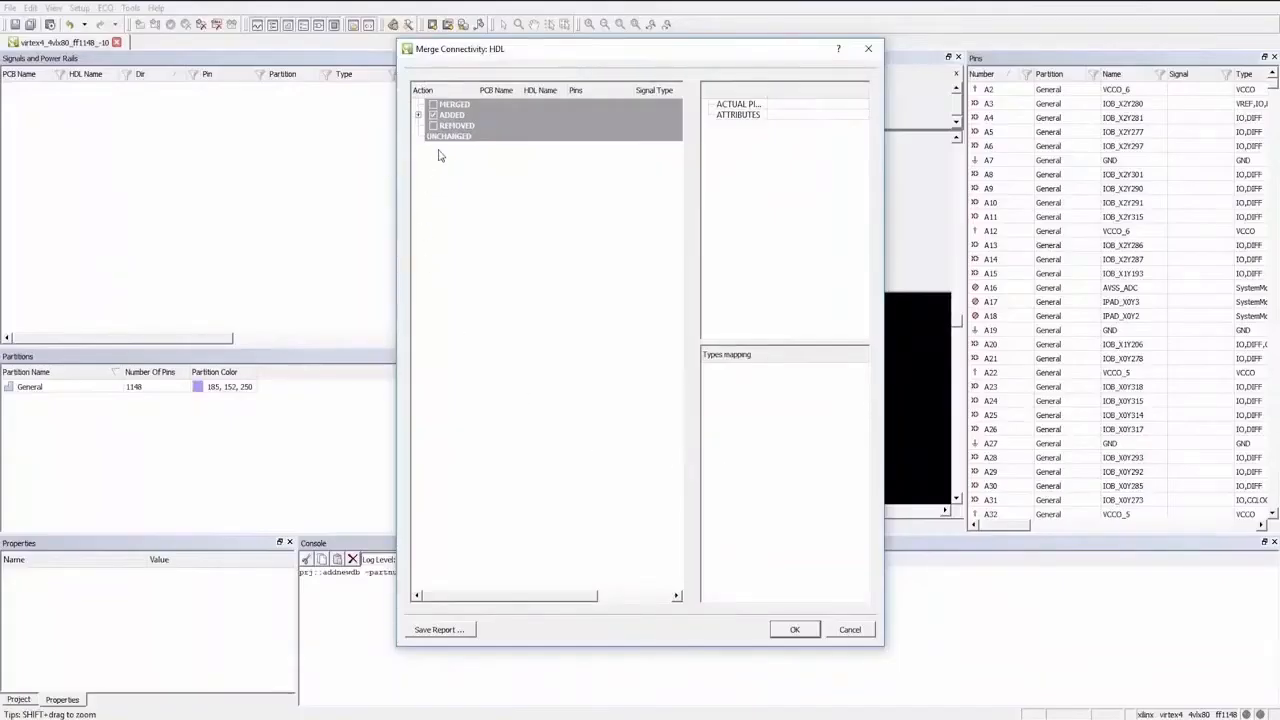
pyautogui.click(419, 117)
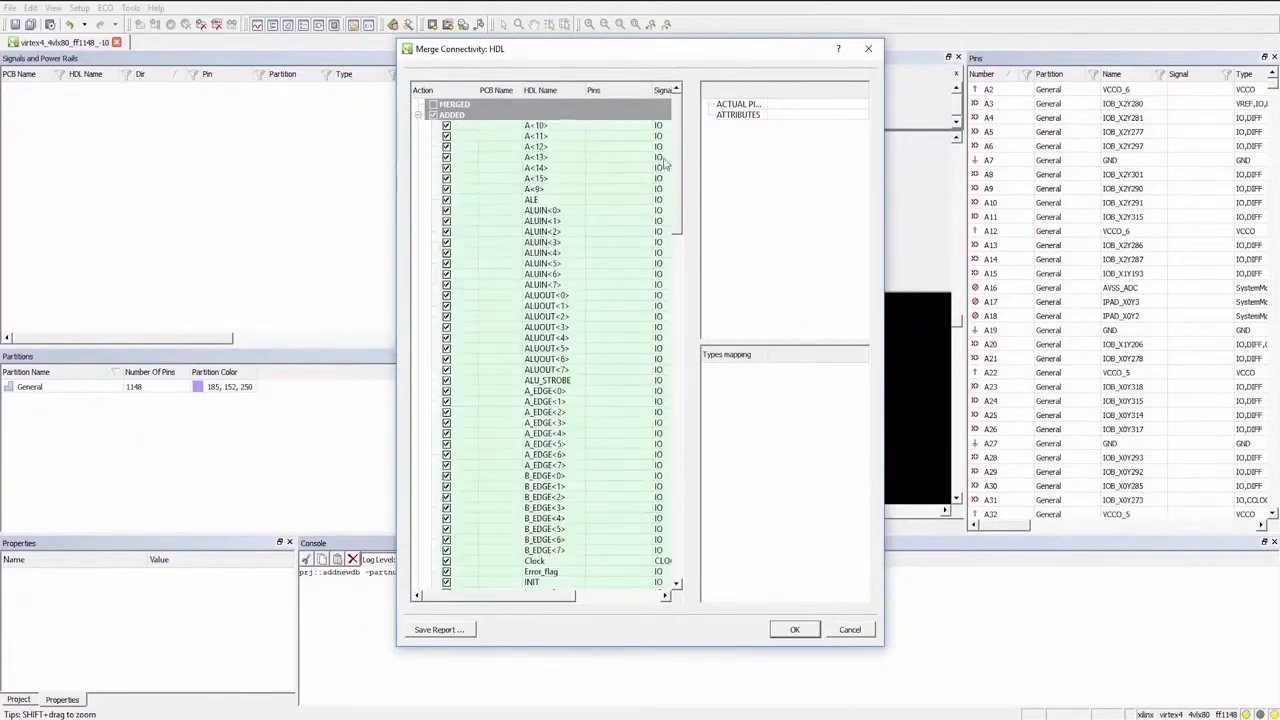
pyautogui.moveTo(680, 142); pyautogui.dragTo(703, 503)
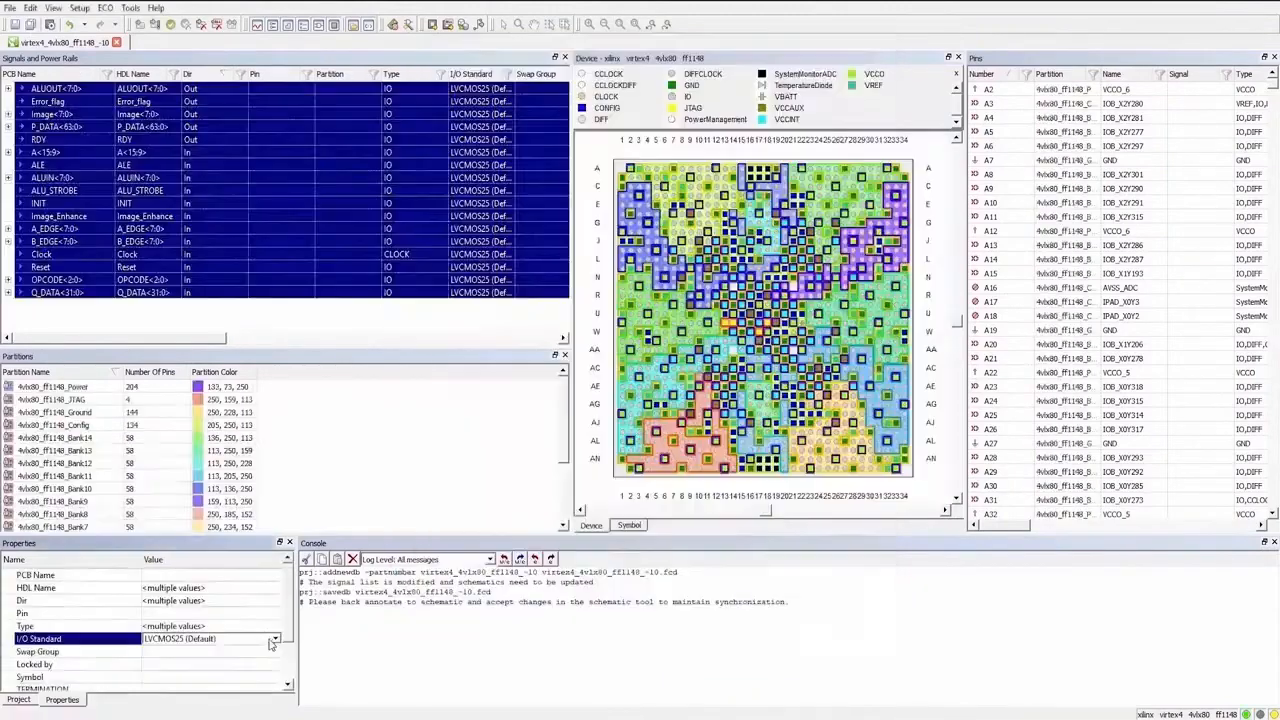
# Step: Set the I/O standard of all selected signals to LVCMOS18
pyautogui.click(276, 642)
pyautogui.moveTo(279, 545); pyautogui.dragTo(279, 588)
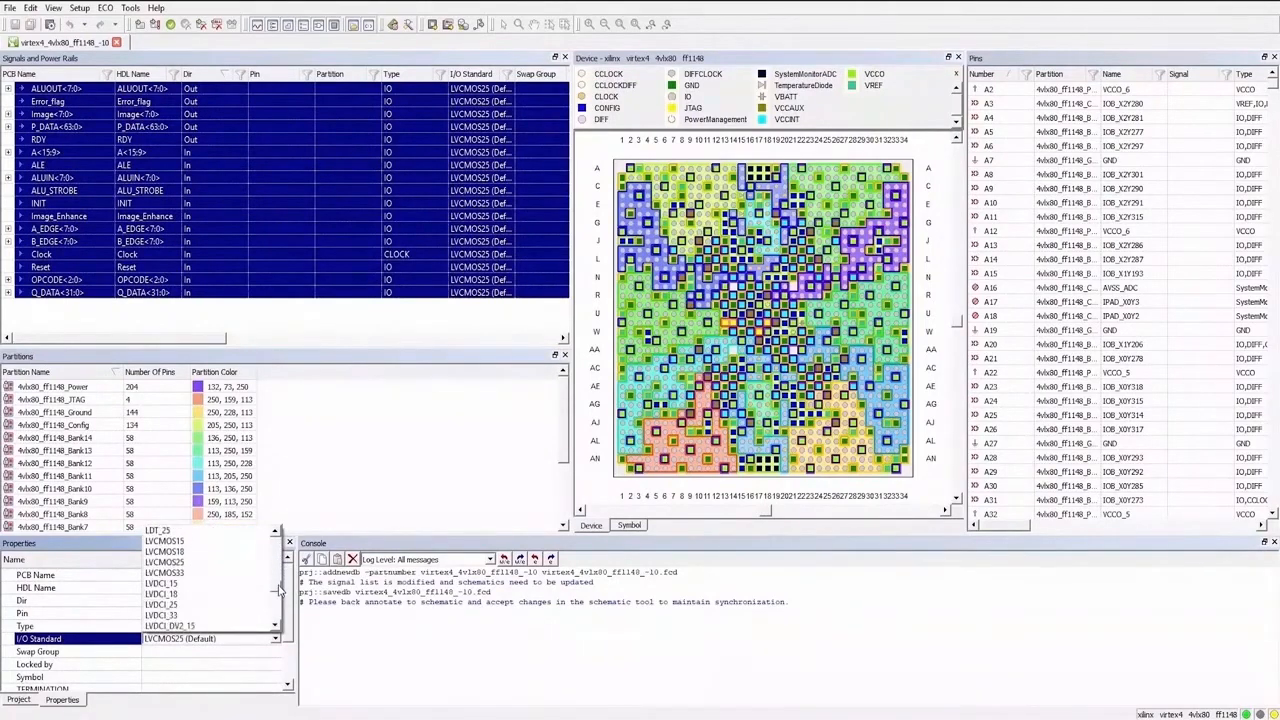
pyautogui.click(194, 552)
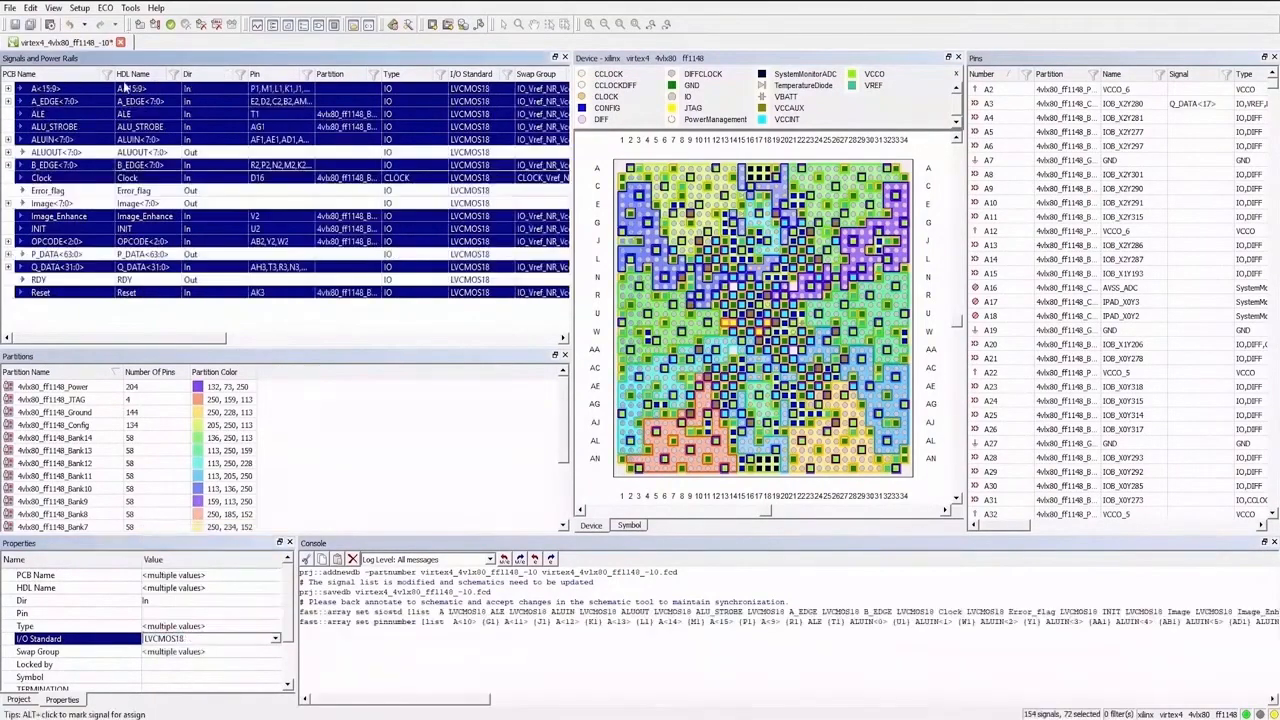
# Step: Sort the signals by direction, assign the output signals ALUOUT<7:0> through RDY to device pins, and select the complete signal list
pyautogui.click(205, 77)
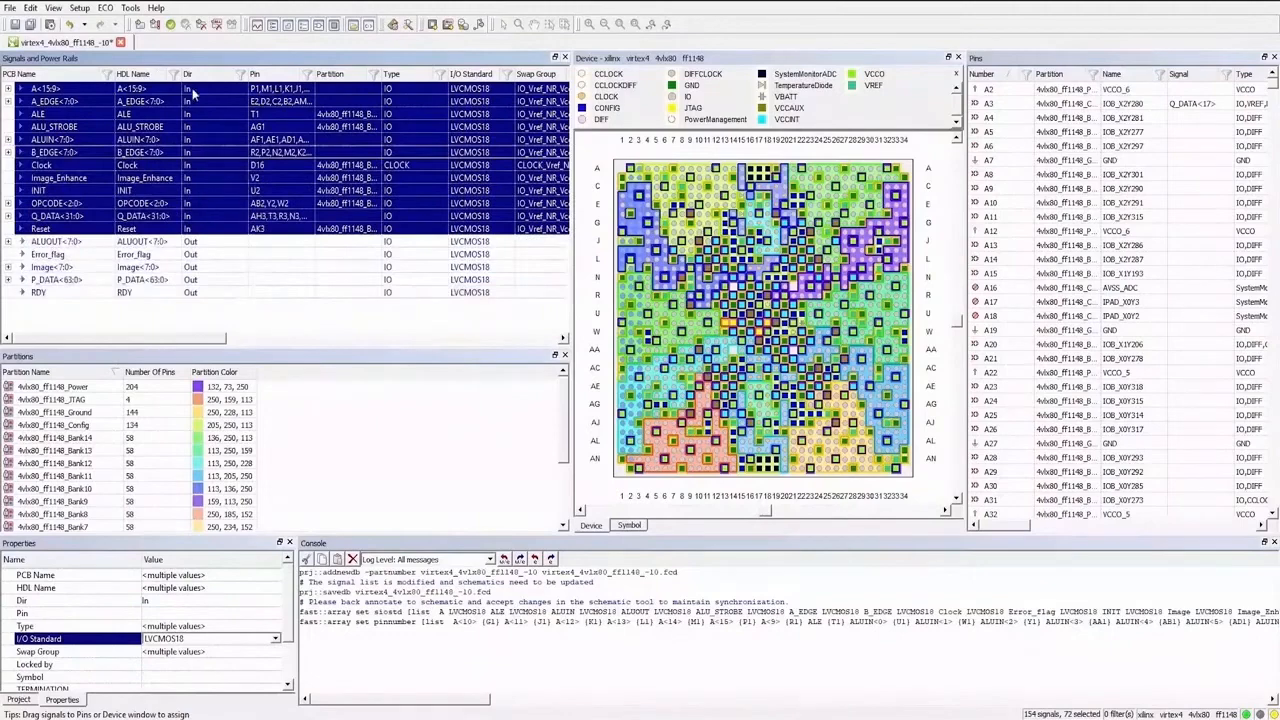
pyautogui.click(166, 242)
pyautogui.keyDown('shift'); pyautogui.click(150, 292); pyautogui.keyUp('shift')
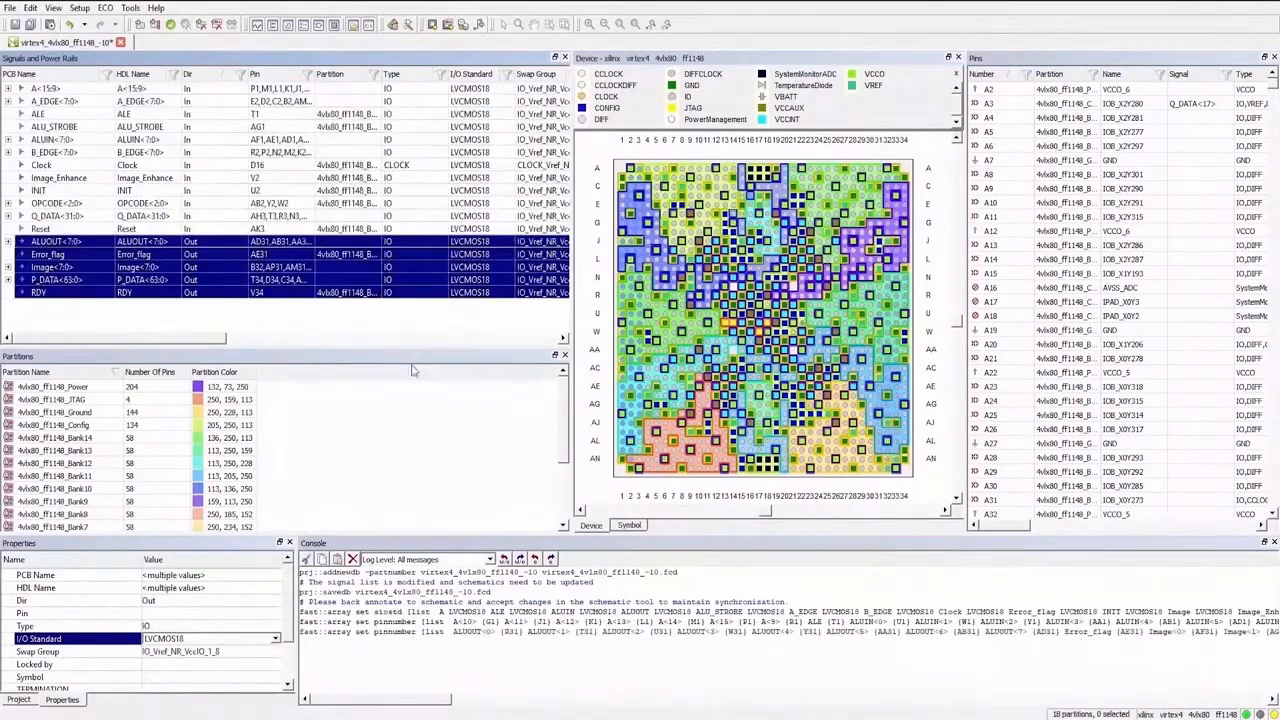
pyautogui.click(98, 88)
pyautogui.keyDown('shift'); pyautogui.click(89, 294); pyautogui.keyUp('shift')
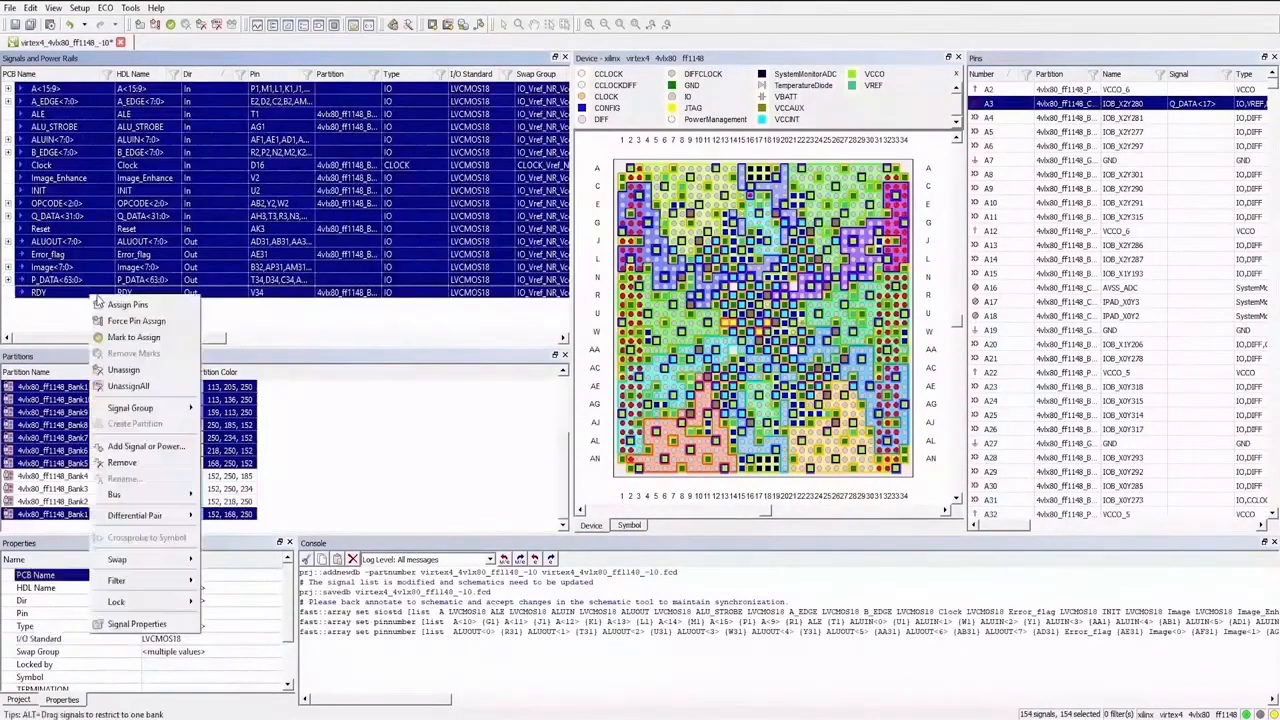
# Step: Back annotate the FPGA pin assignments to the schematic, including an update of the outdated FPGA symbols, and inspect the Bank14 symbol
pyautogui.click(105, 7)
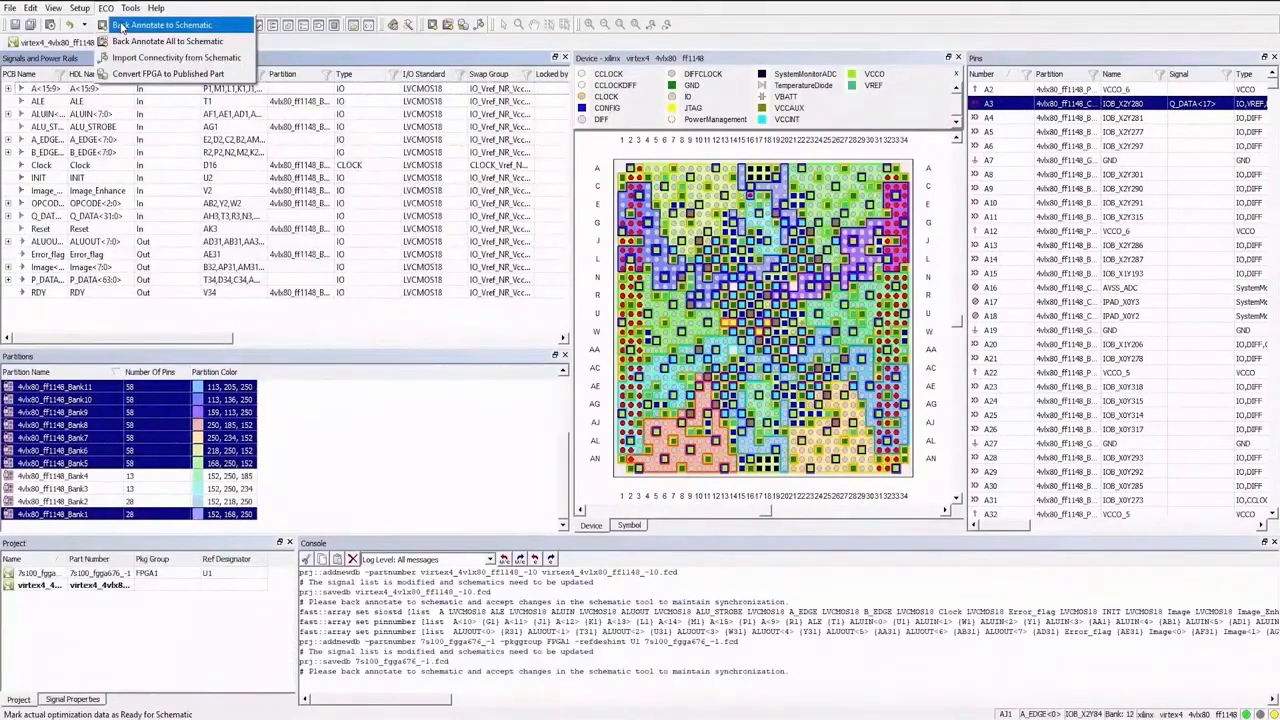
pyautogui.click(121, 26)
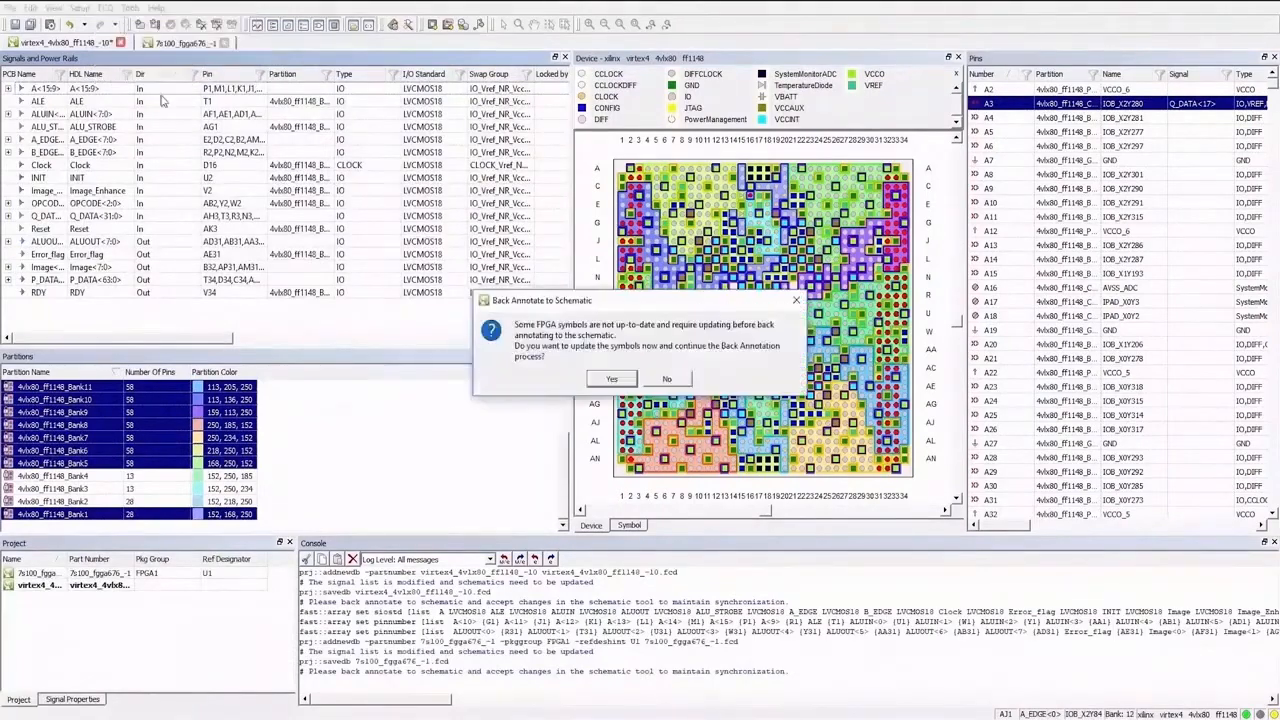
pyautogui.click(611, 378)
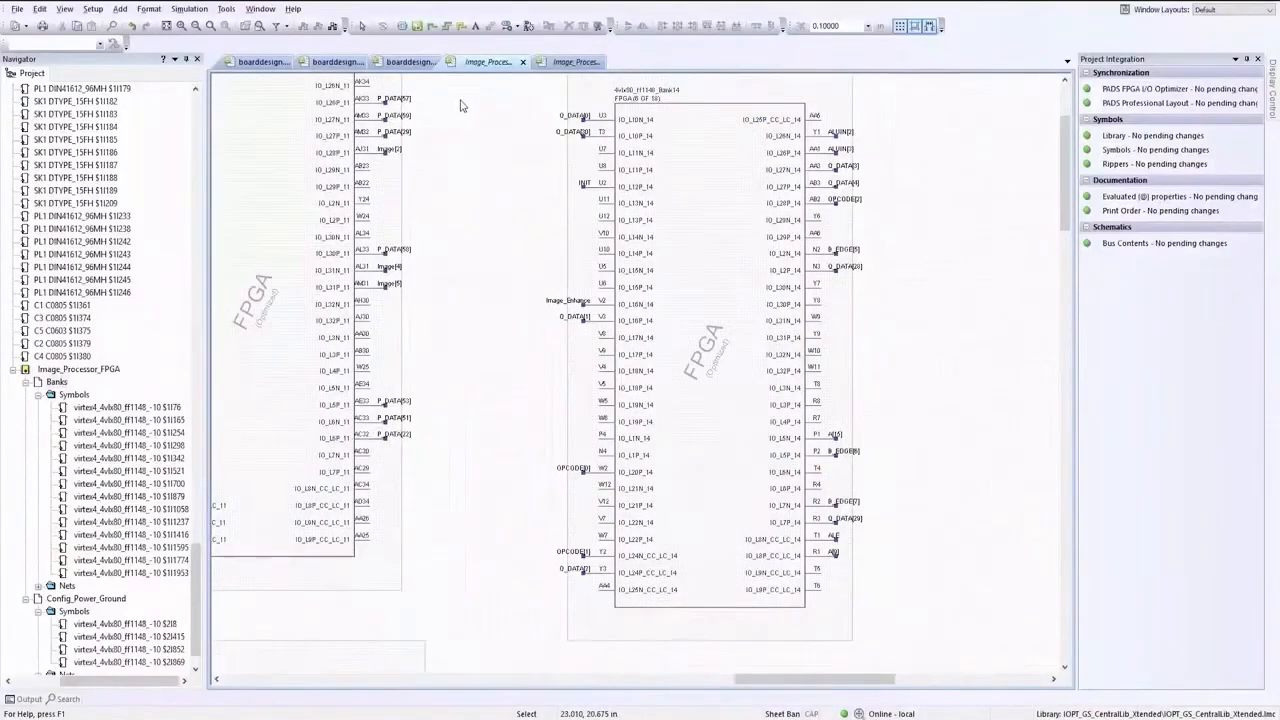
pyautogui.scroll(2, 461, 105)
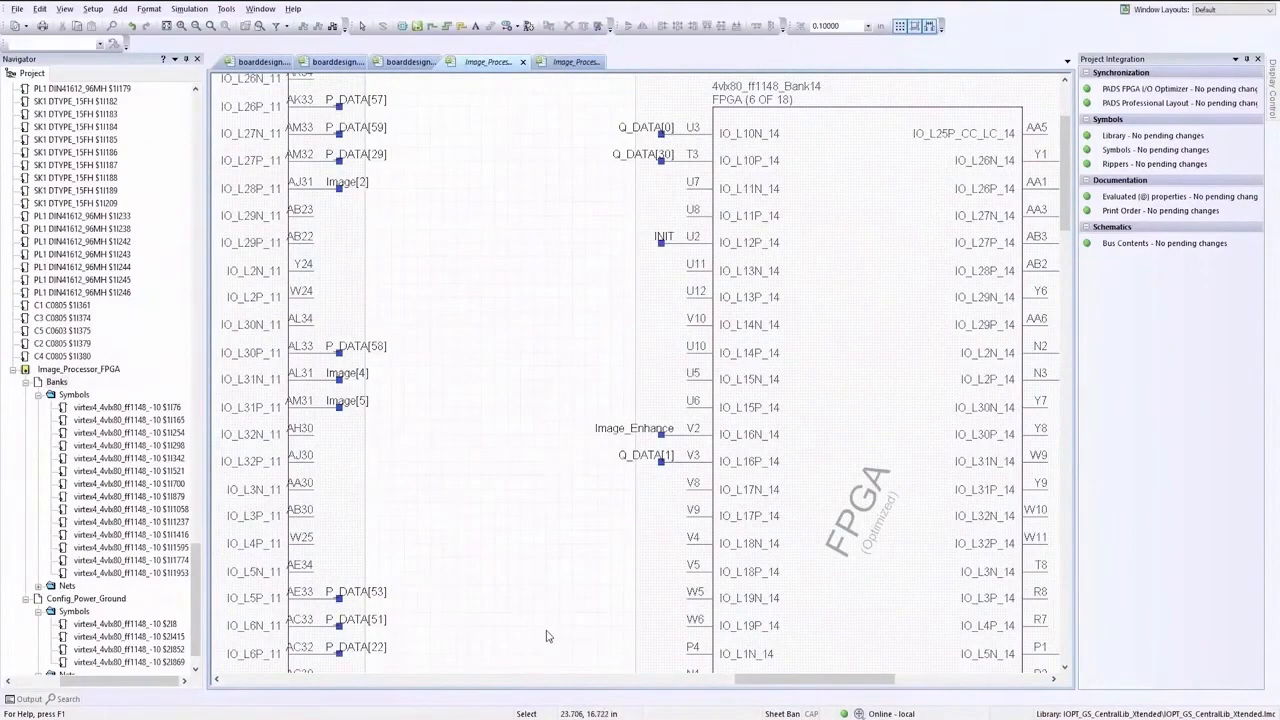
# Step: Switch to the IOPTDemo board layout and open Project Integration to synchronize it with the schematic
pyautogui.hotkey('alt', 'Tab')
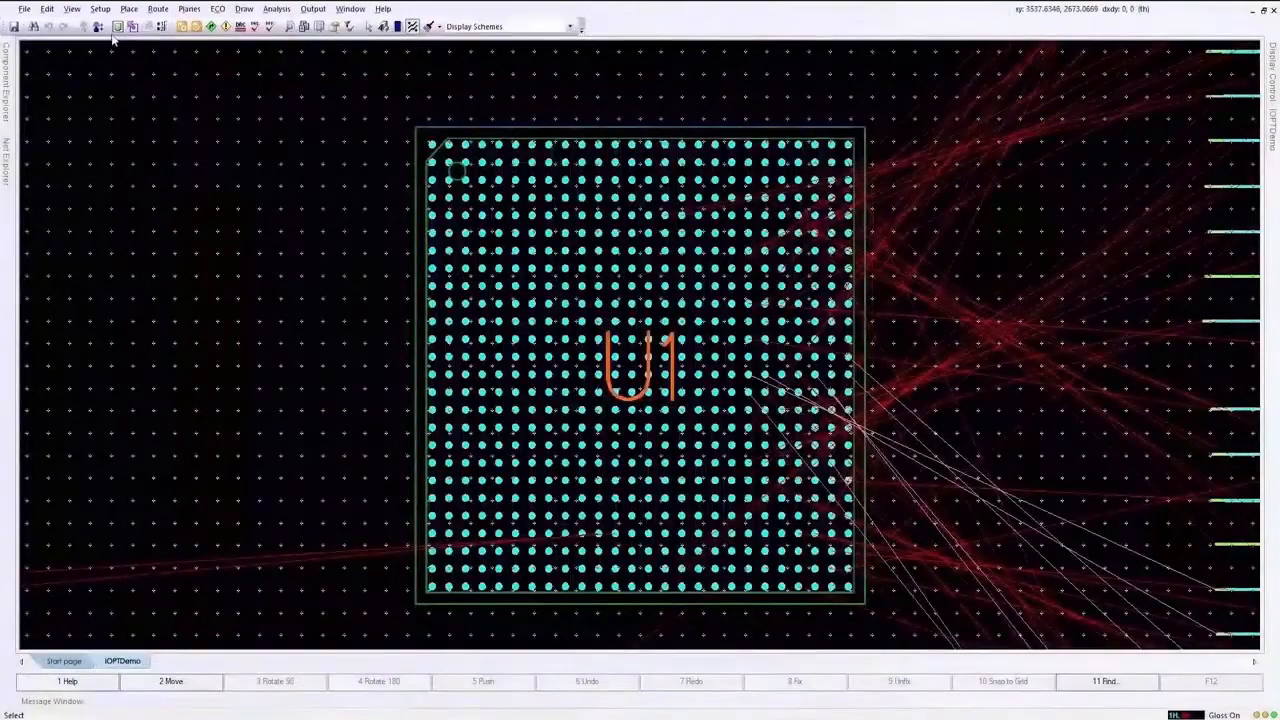
pyautogui.click(117, 27)
pyautogui.click(100, 8)
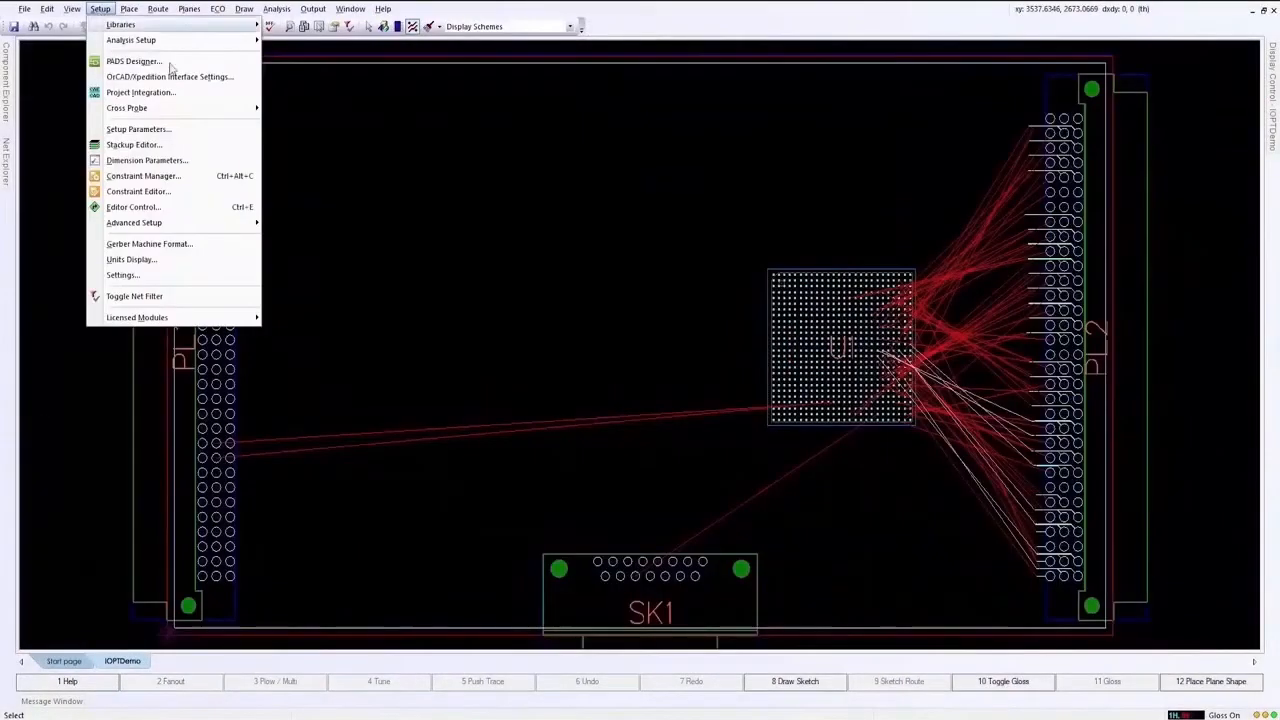
pyautogui.click(194, 93)
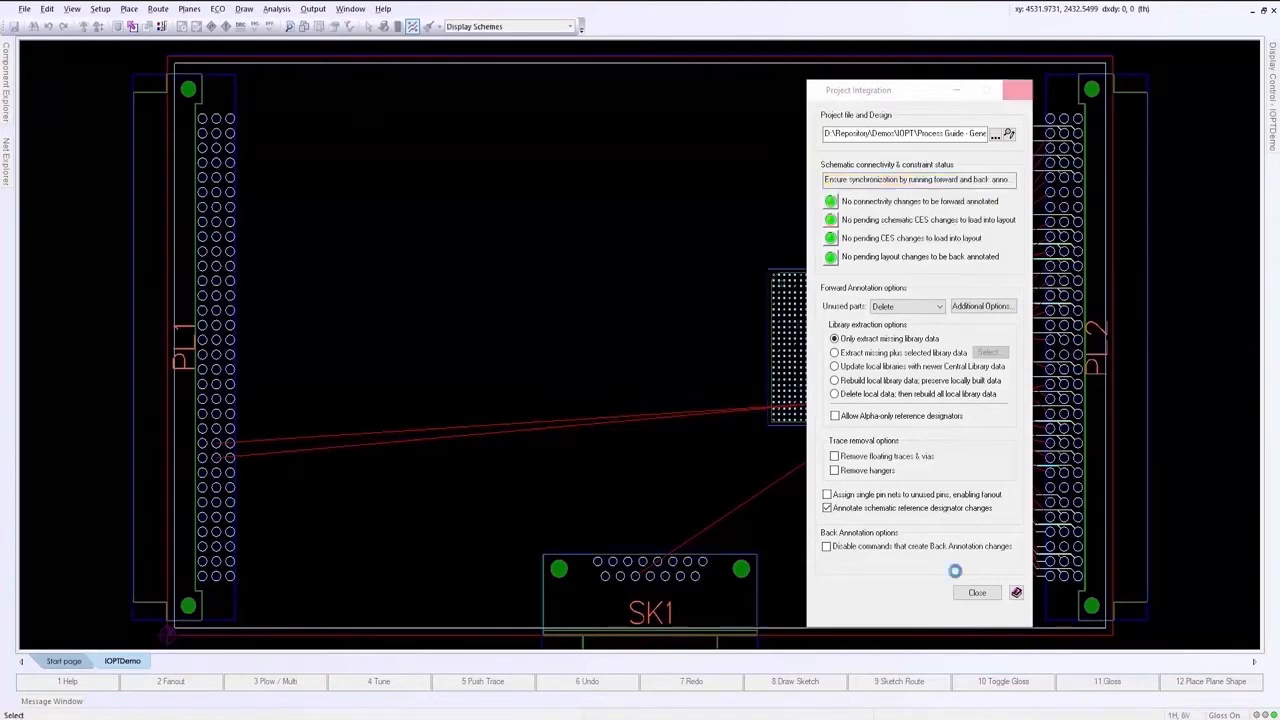
# Step: Place the new FPGA U2 on the board between connector PL1 and U1
pyautogui.click(8, 80)
pyautogui.moveTo(140, 98); pyautogui.dragTo(514, 180)
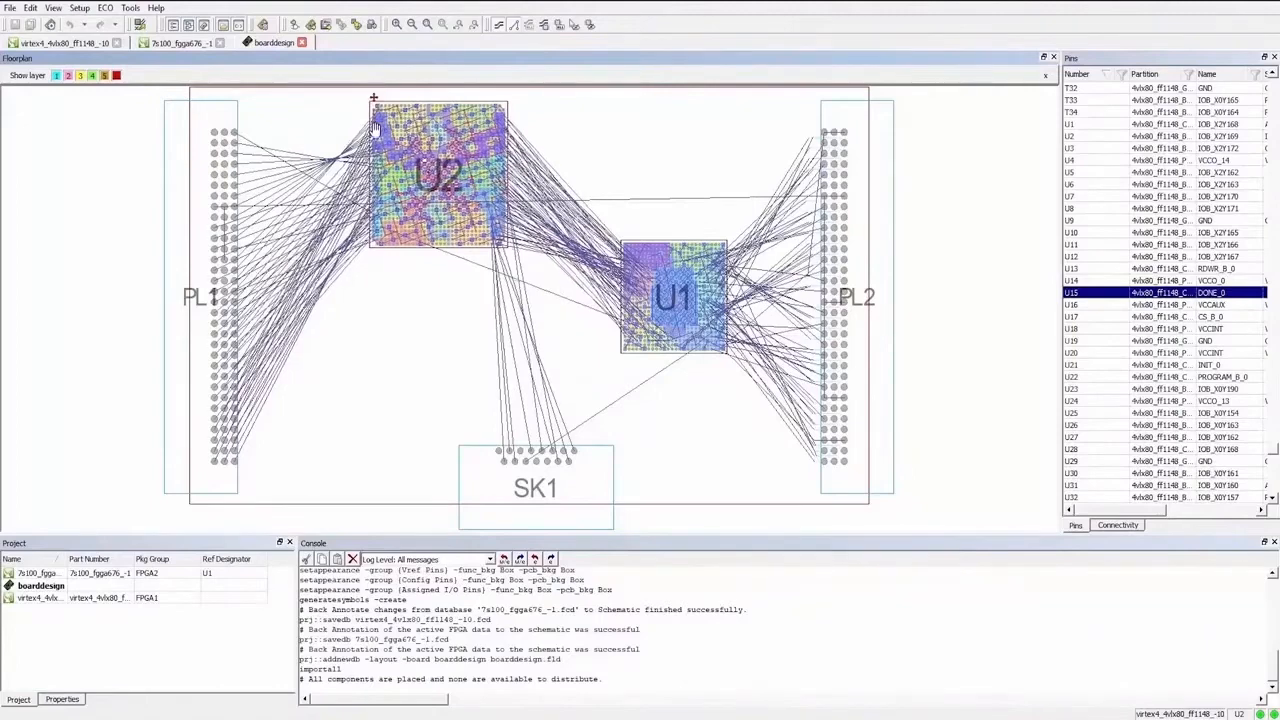
# Step: Move U2 down on the boarddesign floorplan and run Unravel on all FPGAs
pyautogui.moveTo(373, 128); pyautogui.dragTo(369, 276)
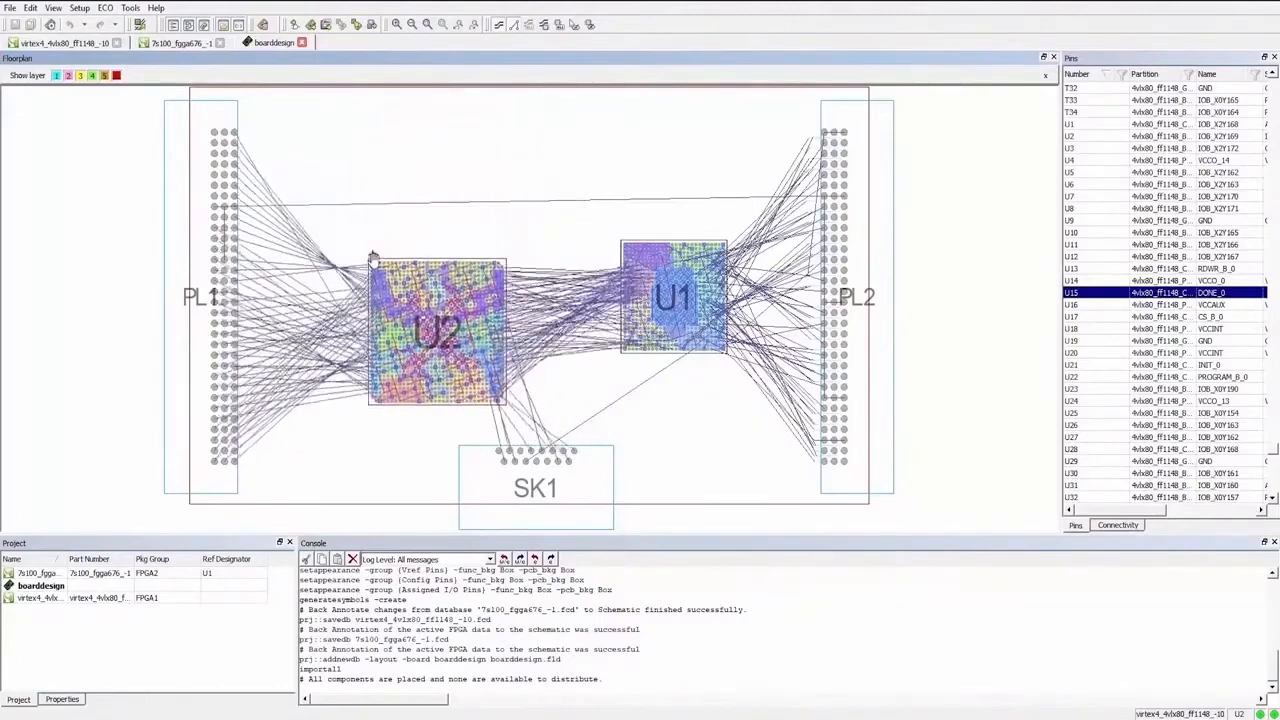
pyautogui.click(424, 439)
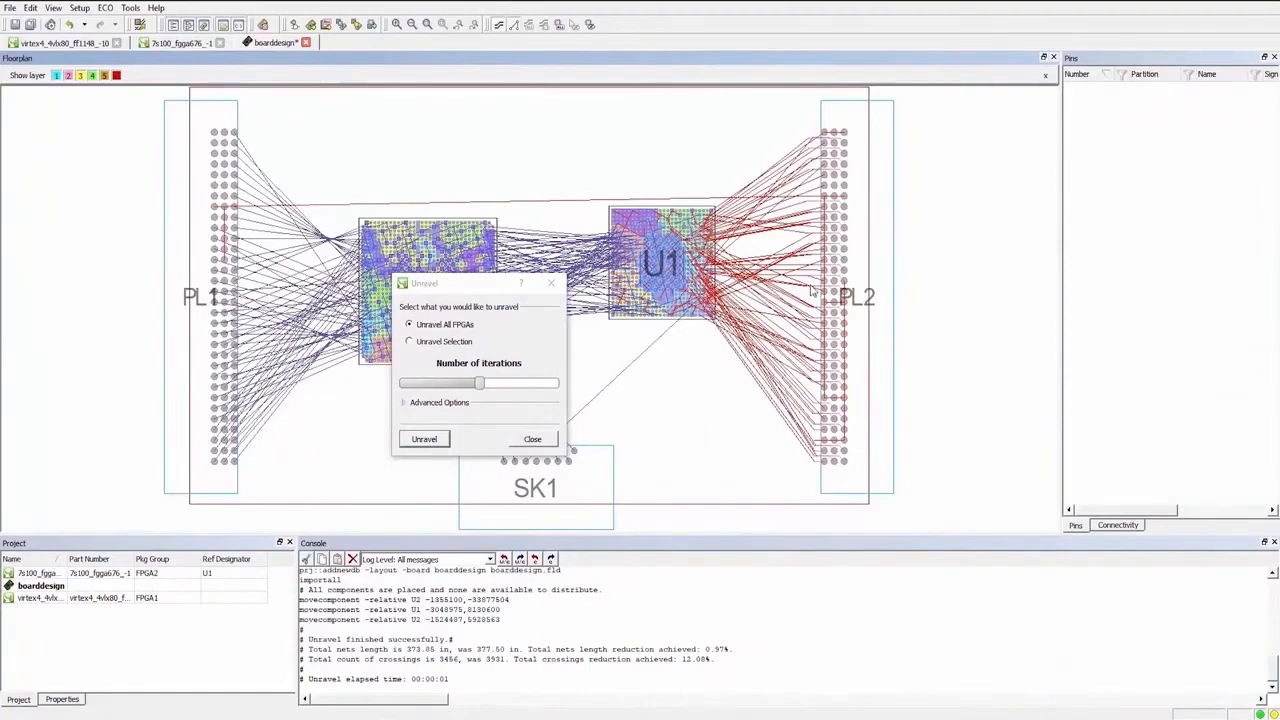
# Step: Save all FPGA databases and return to the boarddesign floorplan
pyautogui.scroll(-2, 826, 291)
pyautogui.scroll(5, 826, 293)
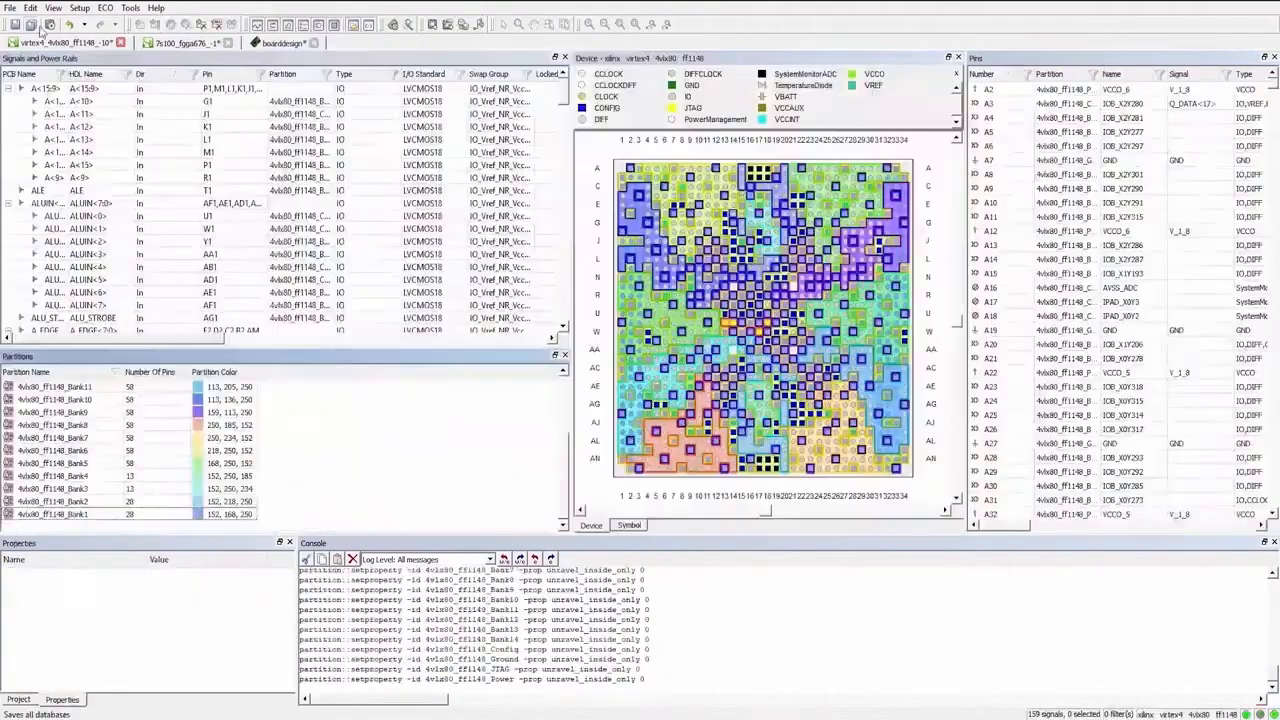
pyautogui.click(36, 26)
pyautogui.click(276, 43)
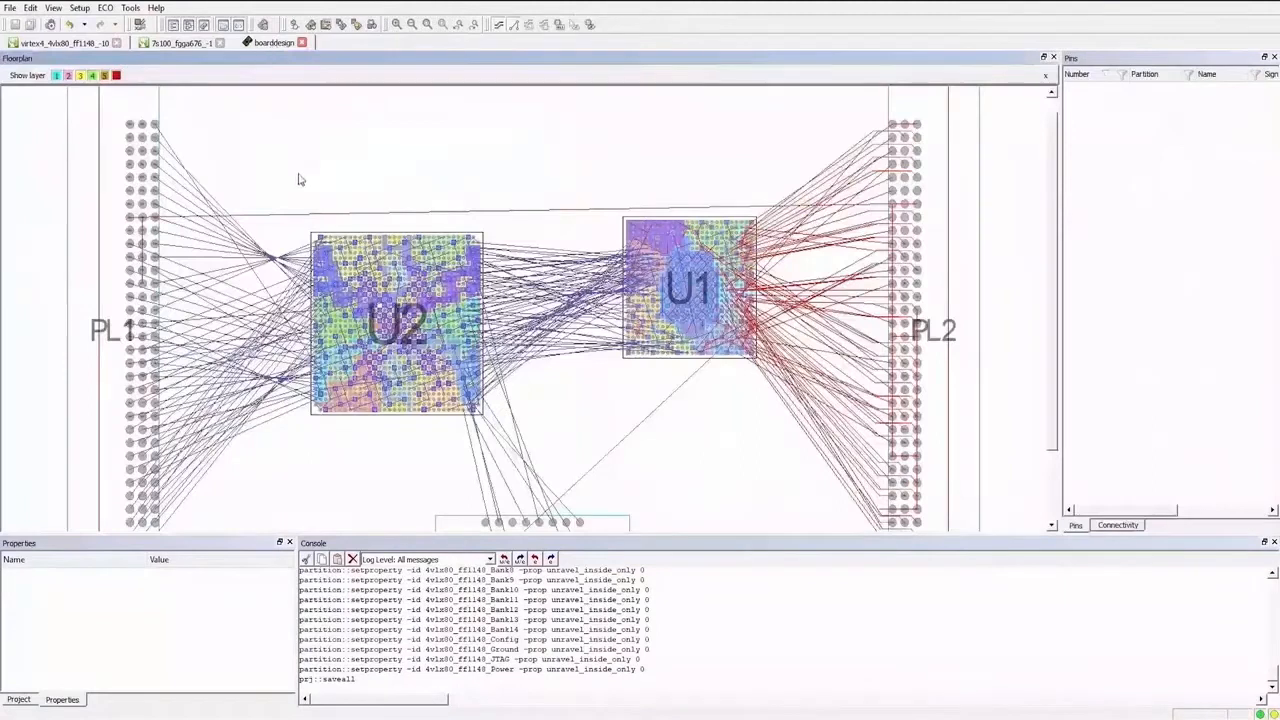
# Step: Back annotate all FPGA changes from the floorplan to the schematic and export the FPGA placement to the PCB layout
pyautogui.click(106, 8)
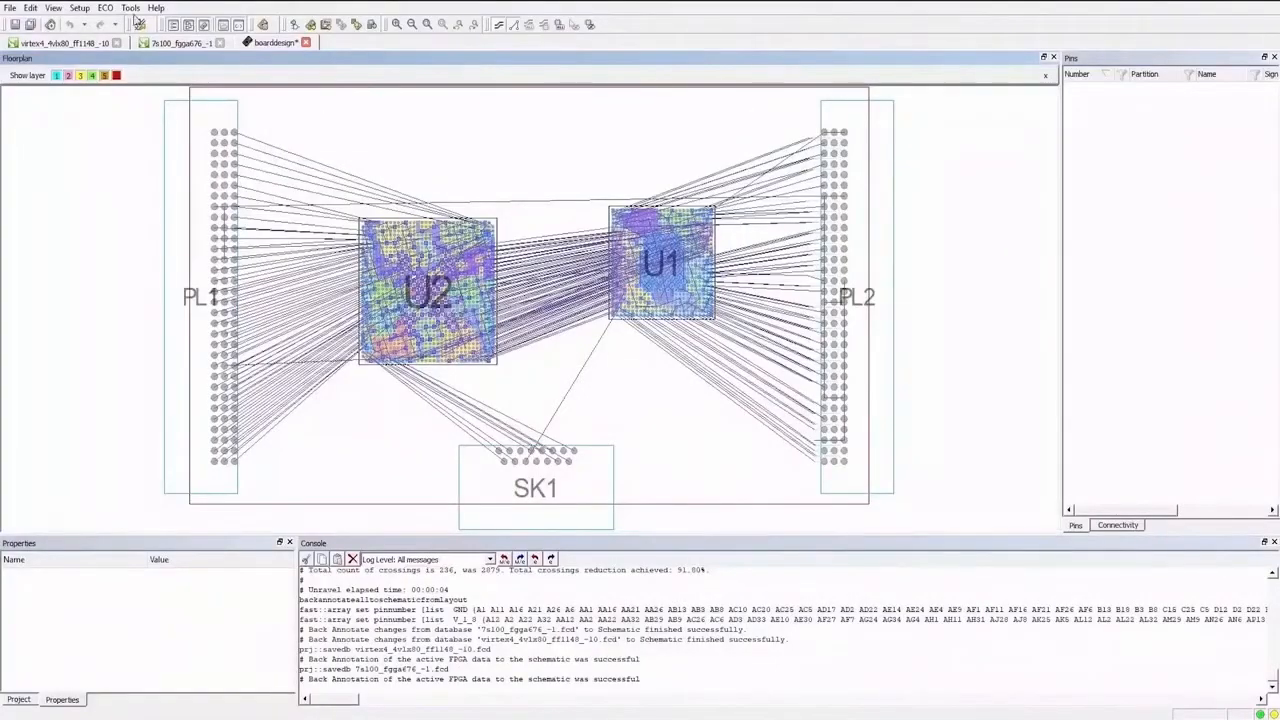
pyautogui.click(131, 8)
pyautogui.click(172, 122)
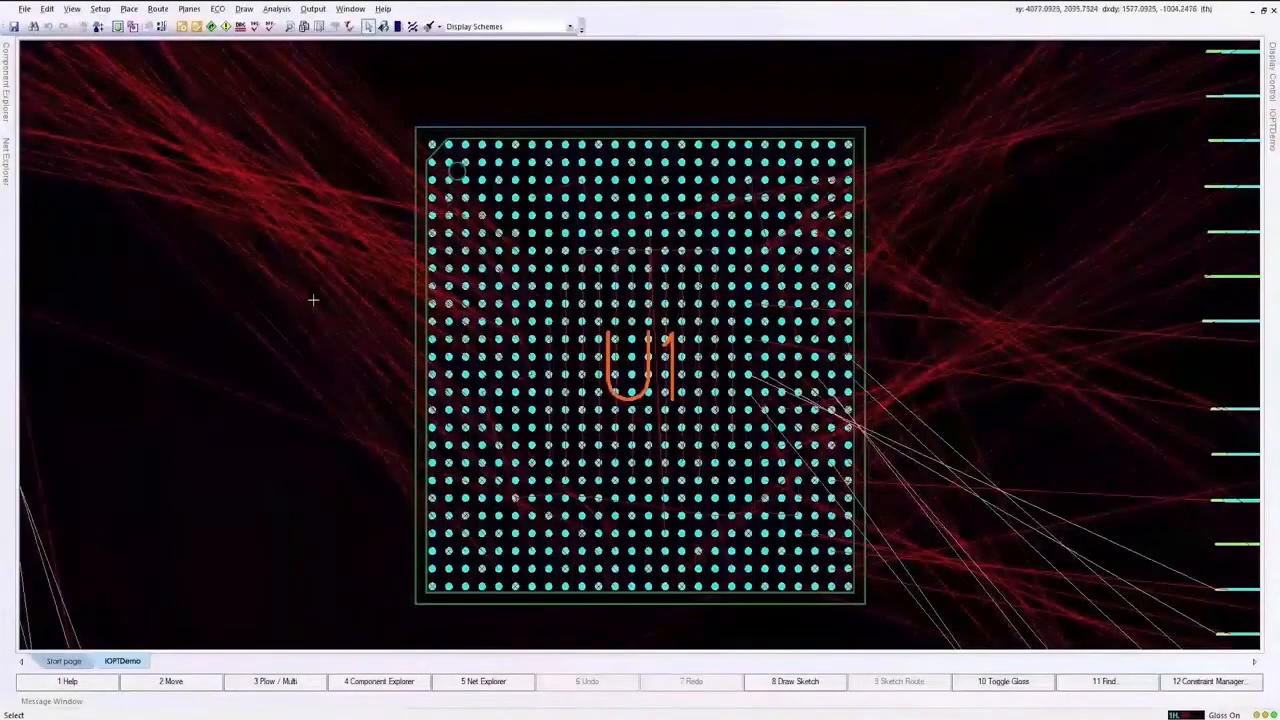
# Step: Import the FPGA I/O Optimizer placement into the IOPTDemo board layout
pyautogui.click(117, 27)
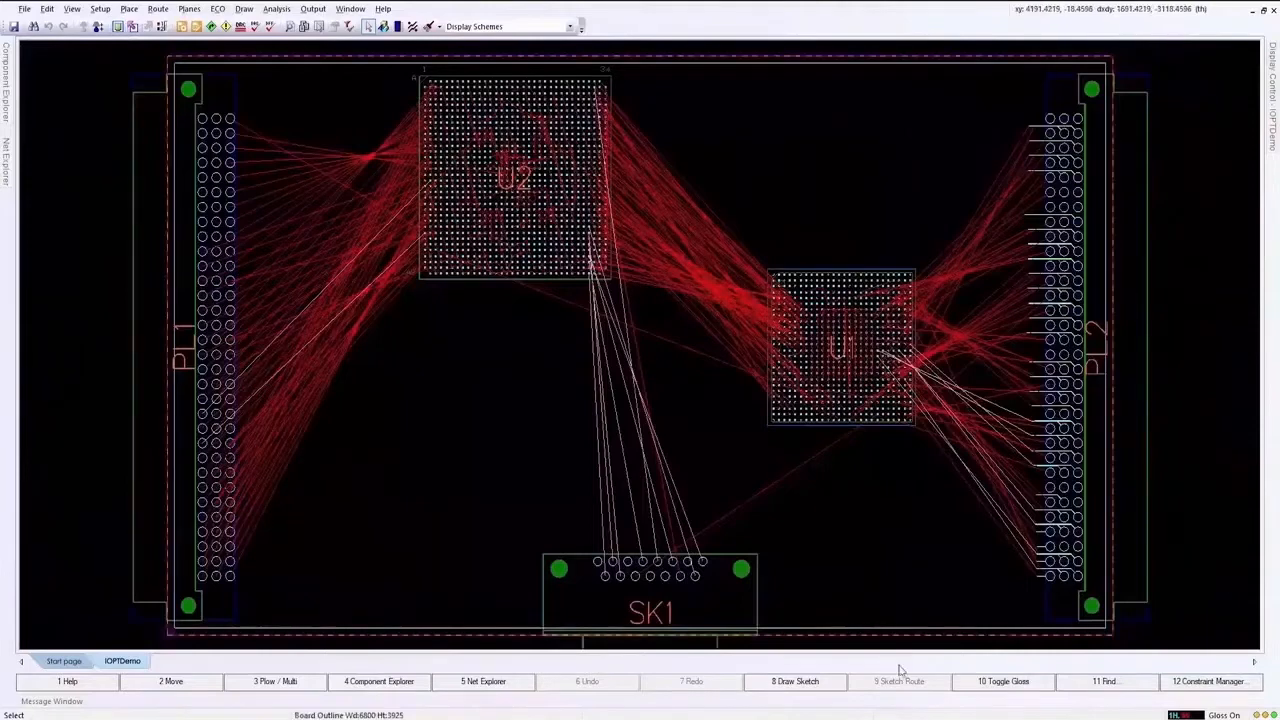
pyautogui.click(129, 9)
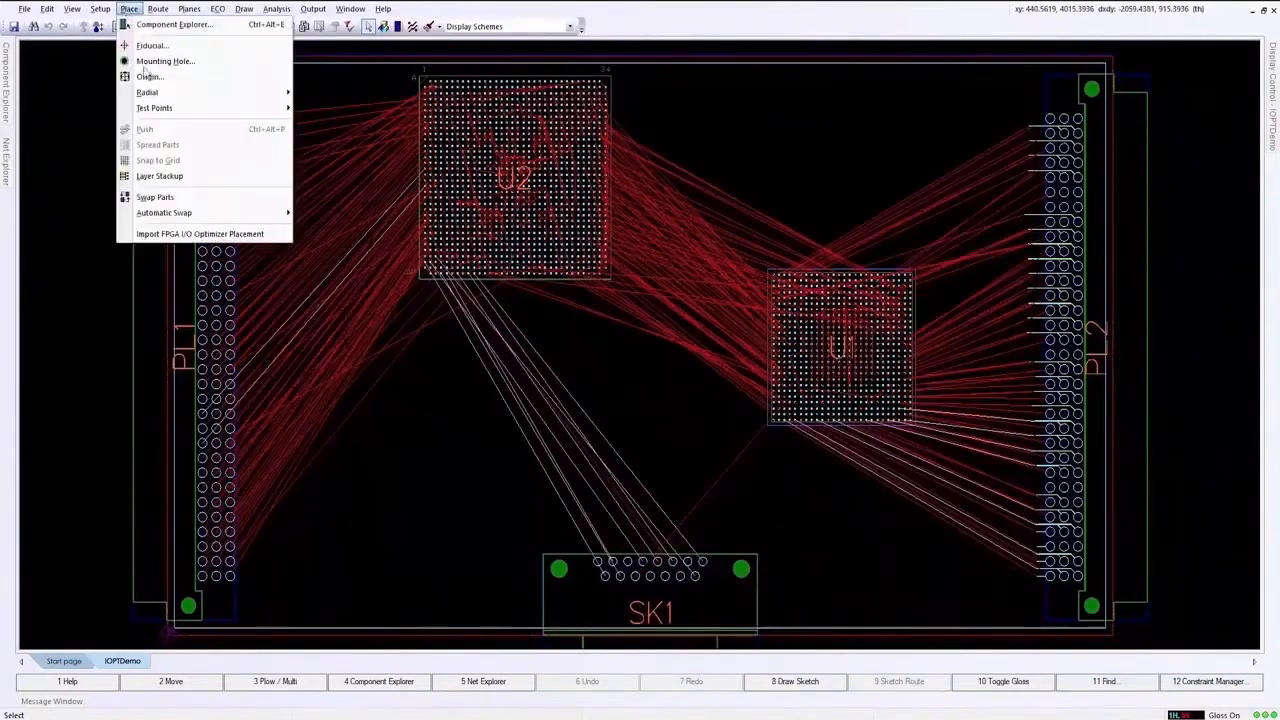
pyautogui.click(204, 238)
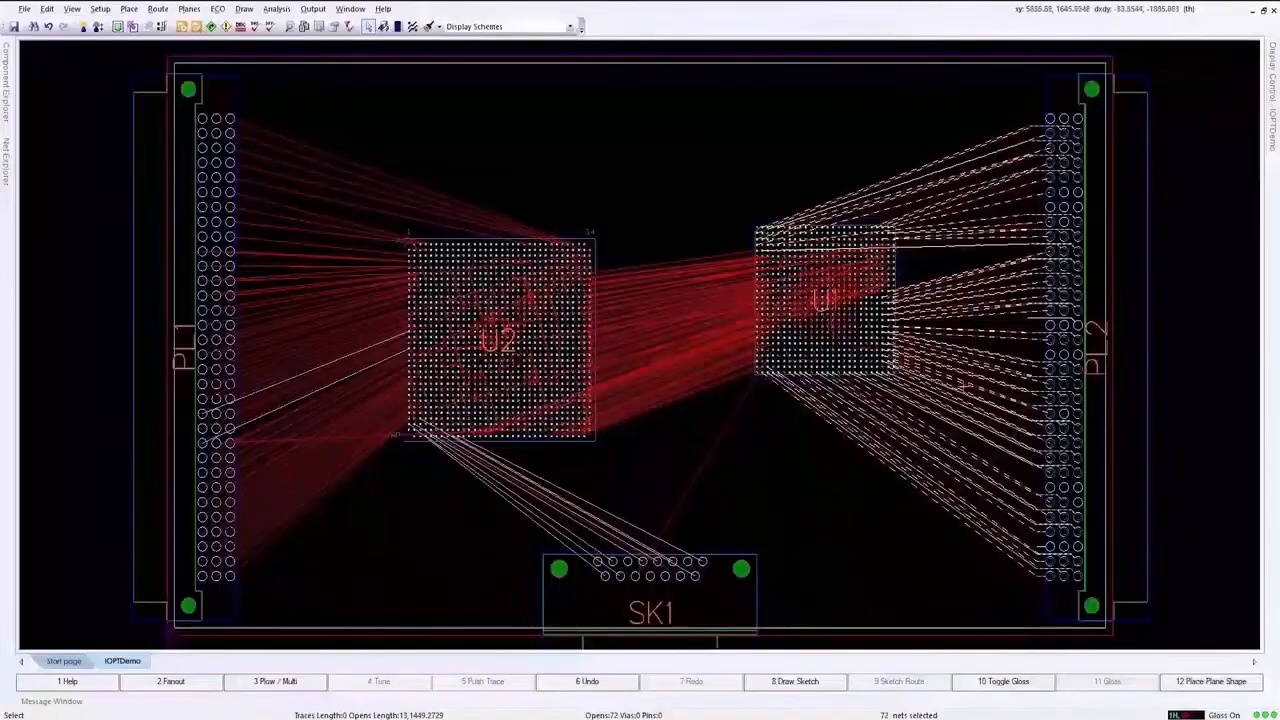
# Step: Draw a sketch path for the selected nets between U1 and PL2, sketch route them and save the layout
pyautogui.click(795, 681)
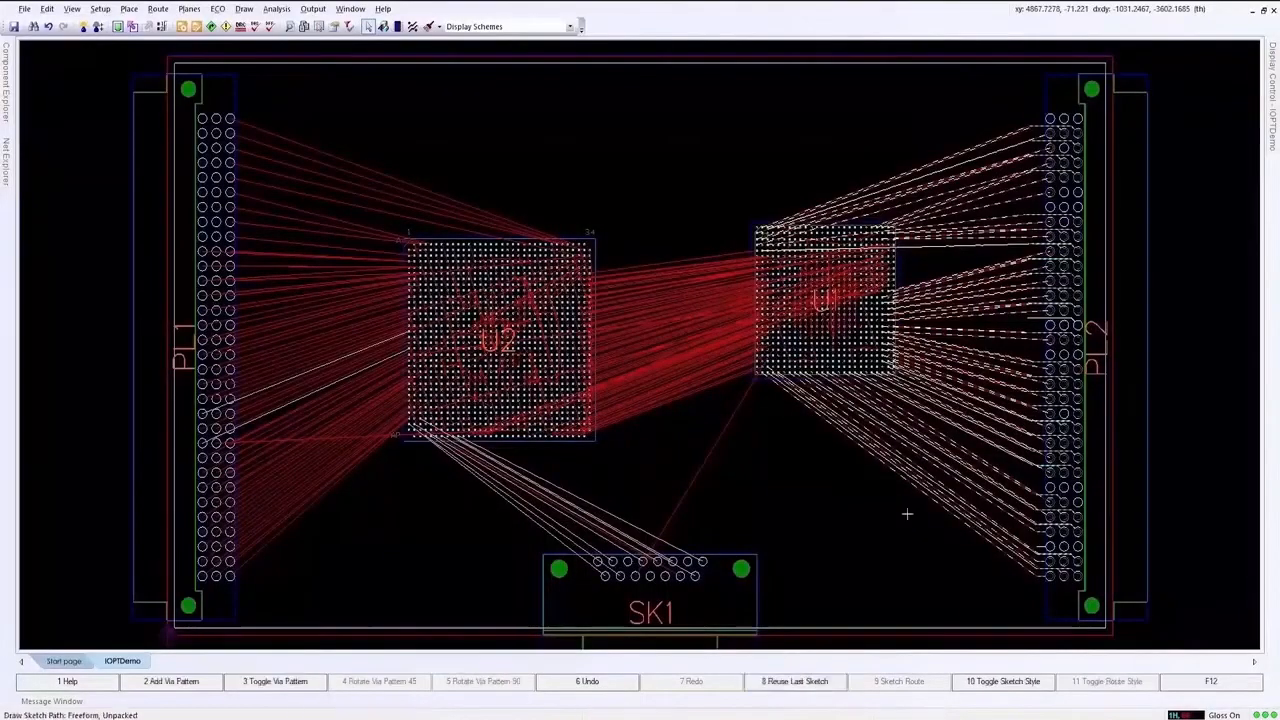
pyautogui.click(1021, 297)
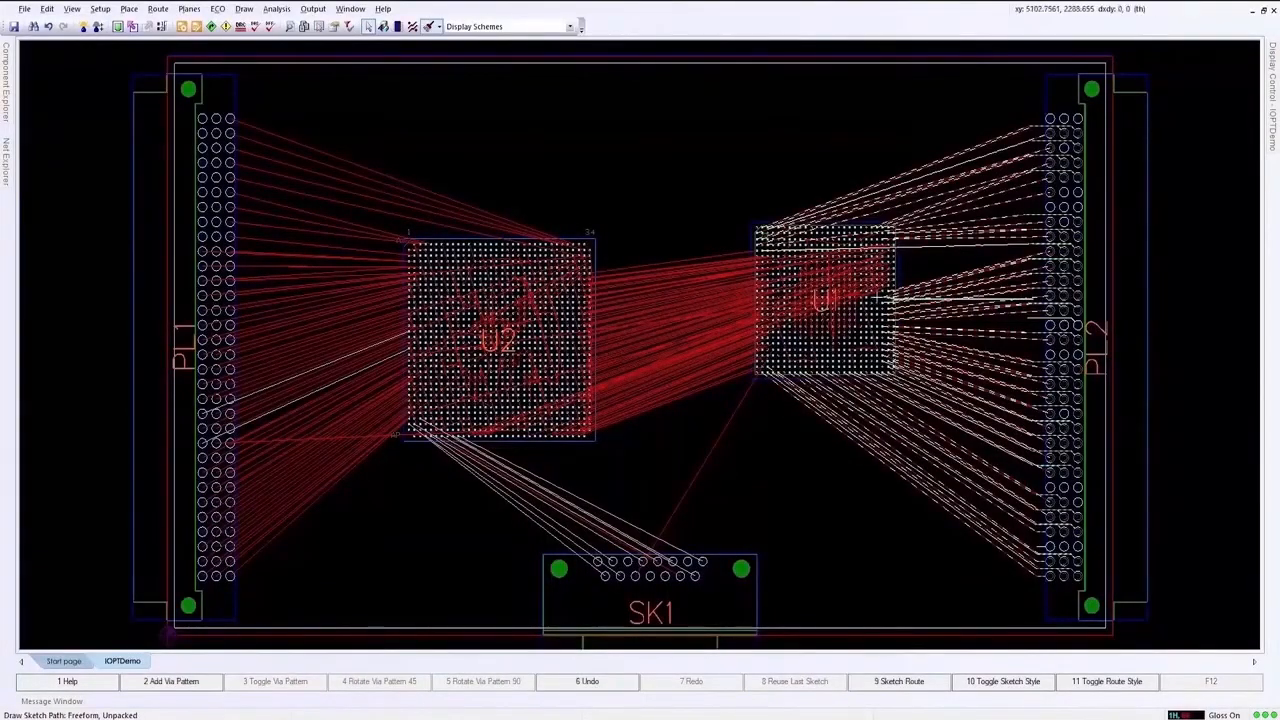
pyautogui.click(918, 683)
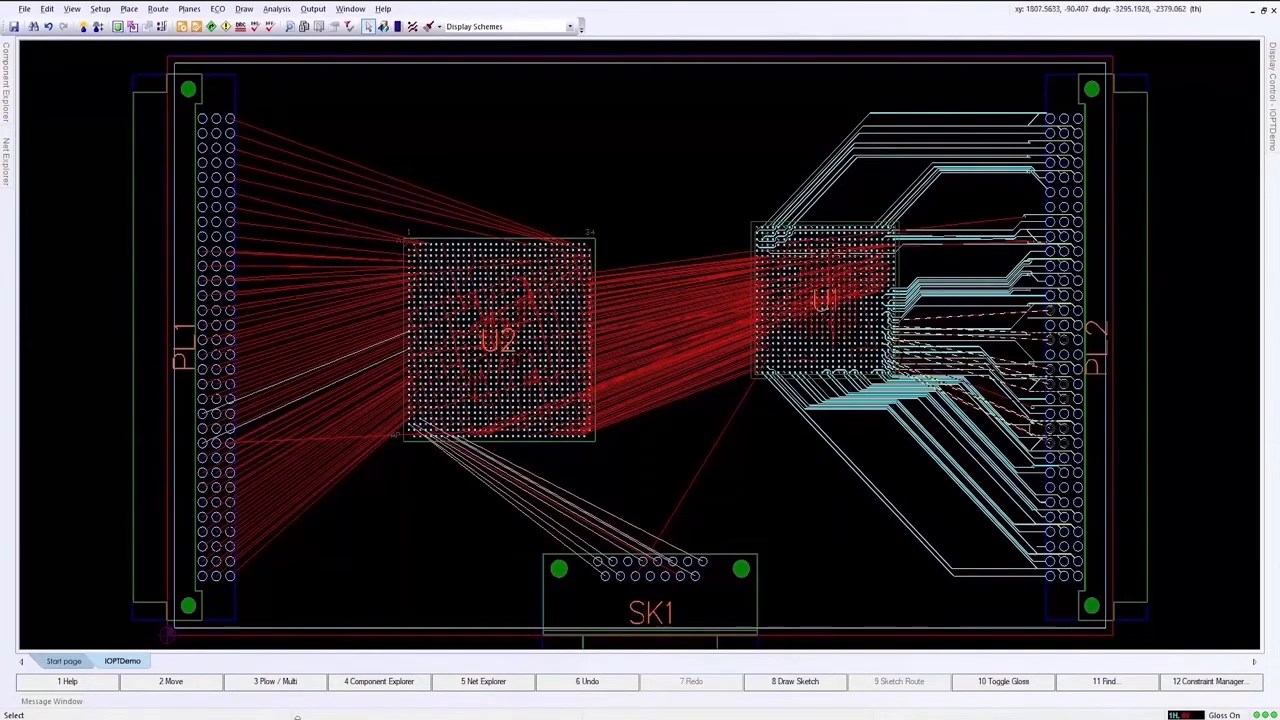
pyautogui.click(14, 27)
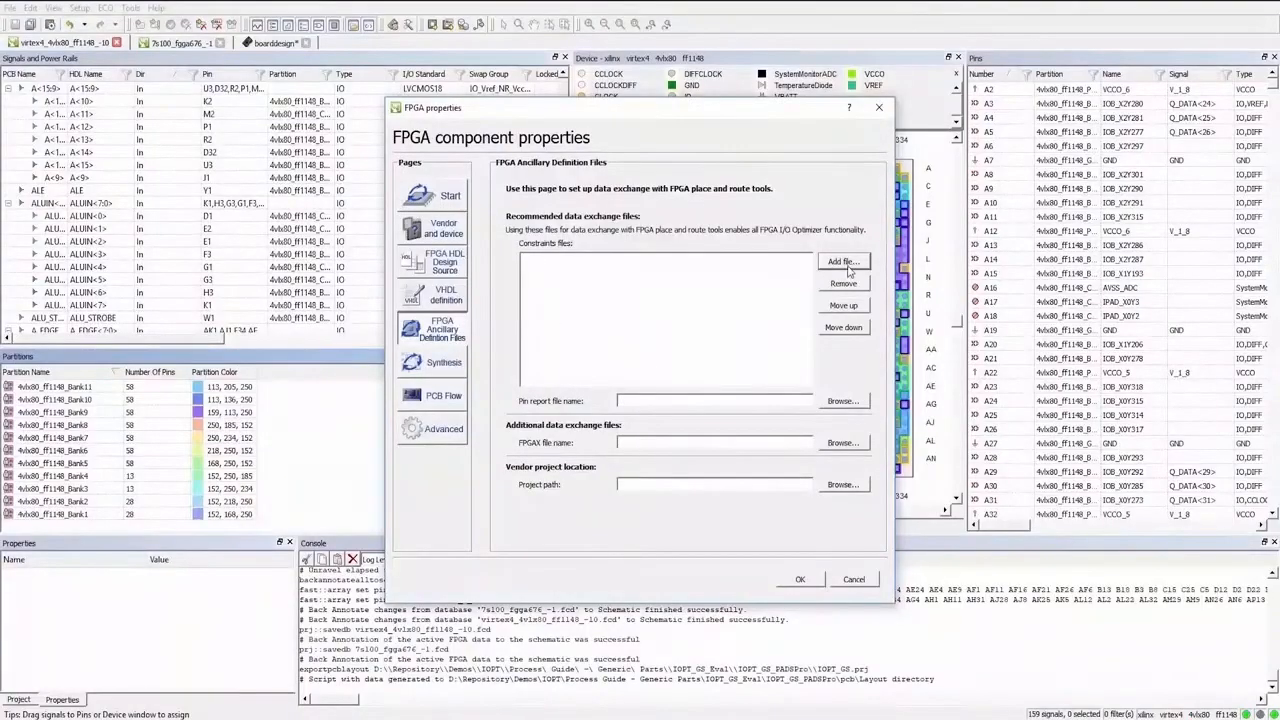
# Step: Add the Imageproc constraints file from the HDL folder to the Virtex-4 FPGA's ancillary definition files
pyautogui.click(845, 262)
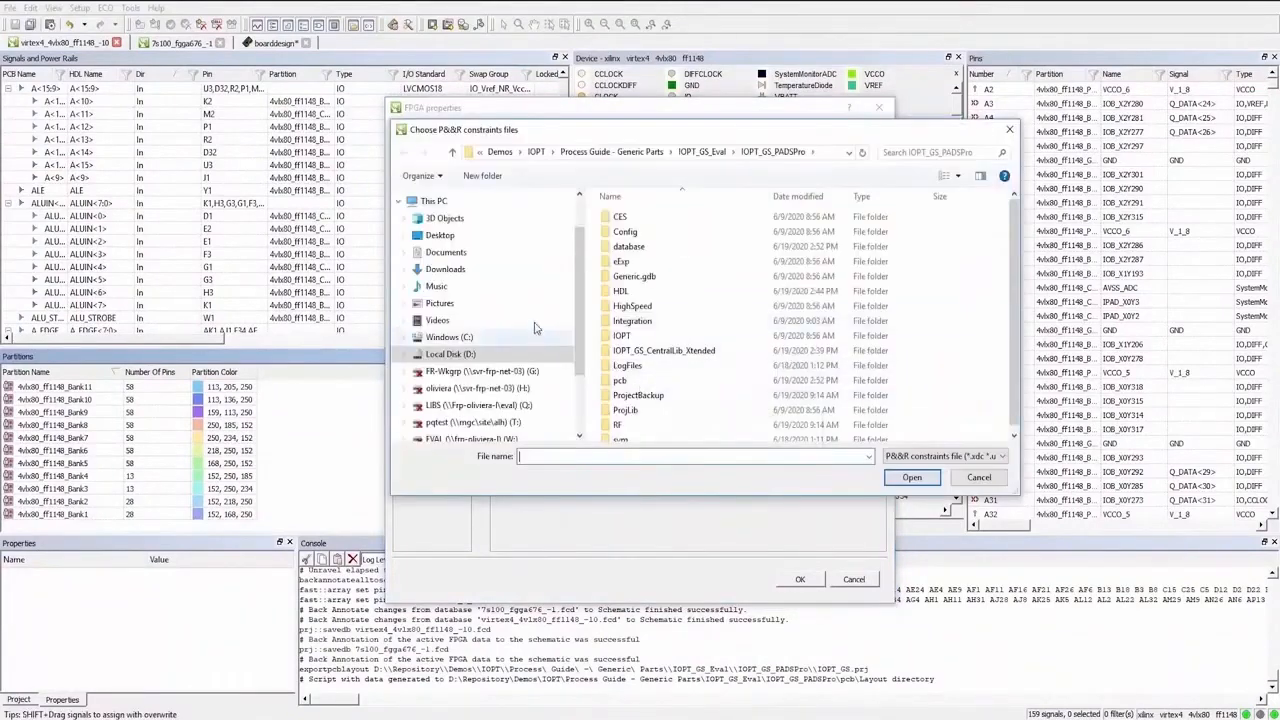
pyautogui.doubleClick(625, 291)
pyautogui.click(640, 236)
pyautogui.click(910, 477)
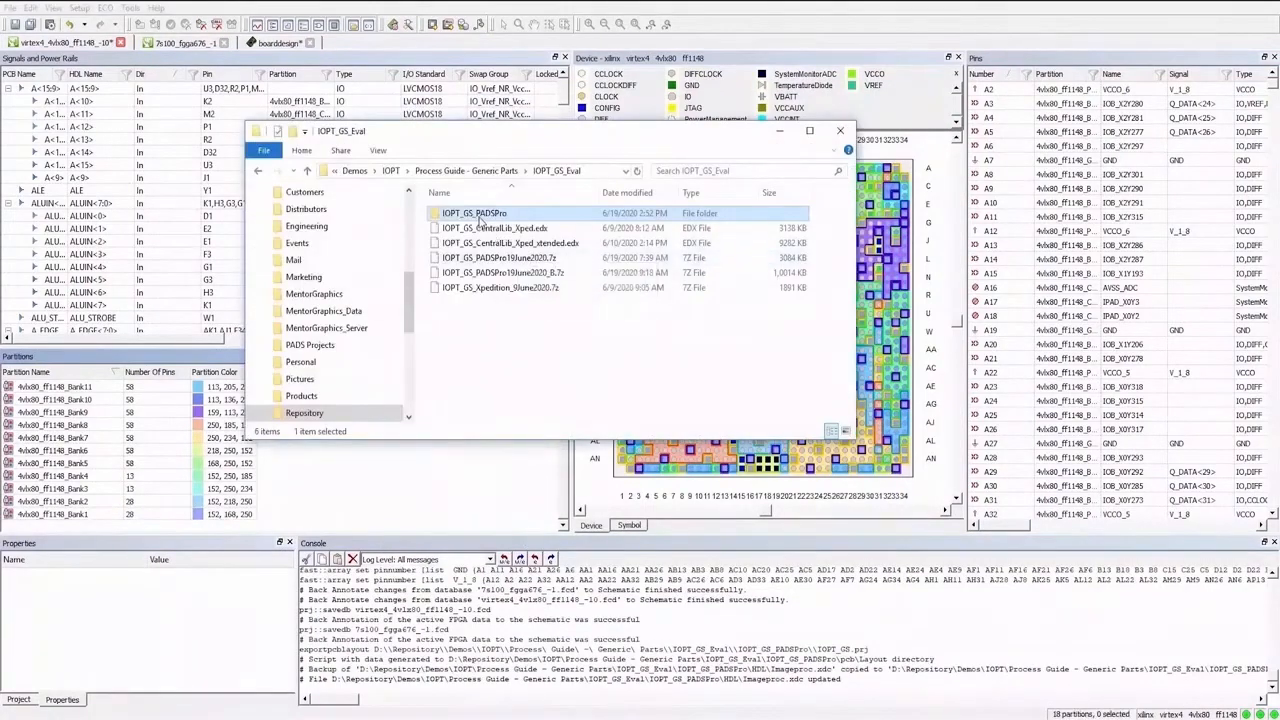
# Step: Open the IOPT_GS_PADSPro project folder in File Explorer
pyautogui.doubleClick(478, 215)
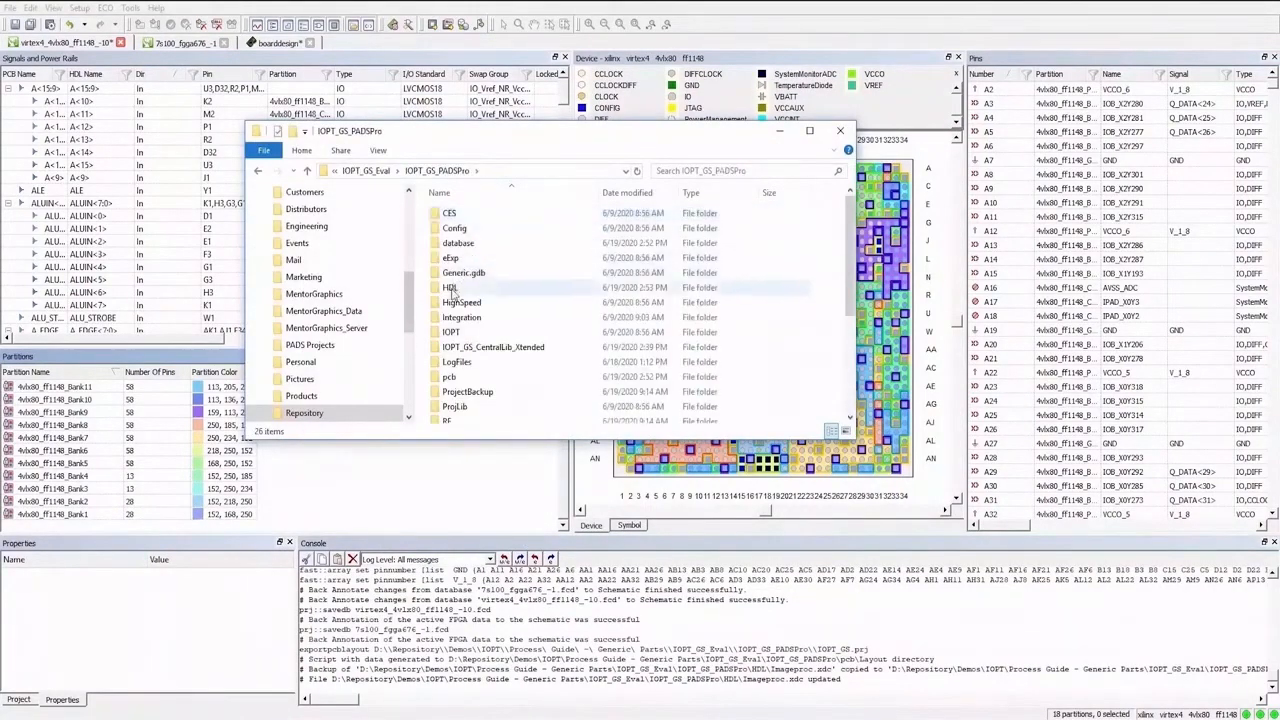